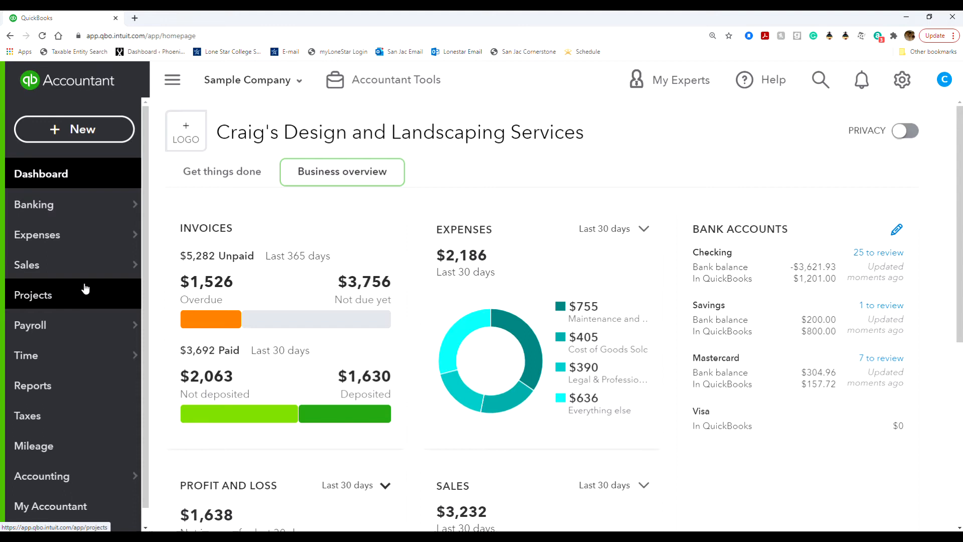
# Step: Open the detail page of the customer in the customer list whose open balance is $450.00
pyautogui.moveTo(80, 277)
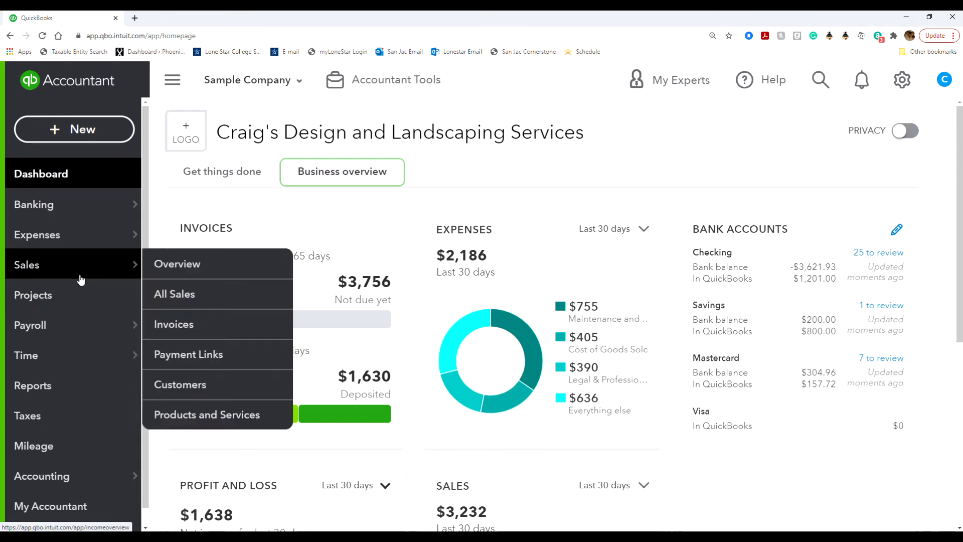
pyautogui.click(227, 396)
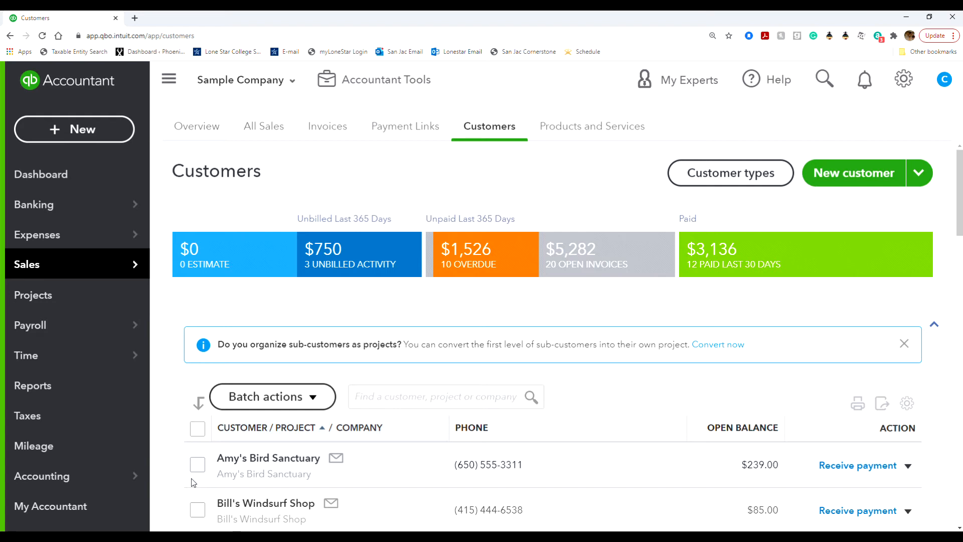
pyautogui.scroll(-1, 191, 478)
pyautogui.scroll(-12, 192, 482)
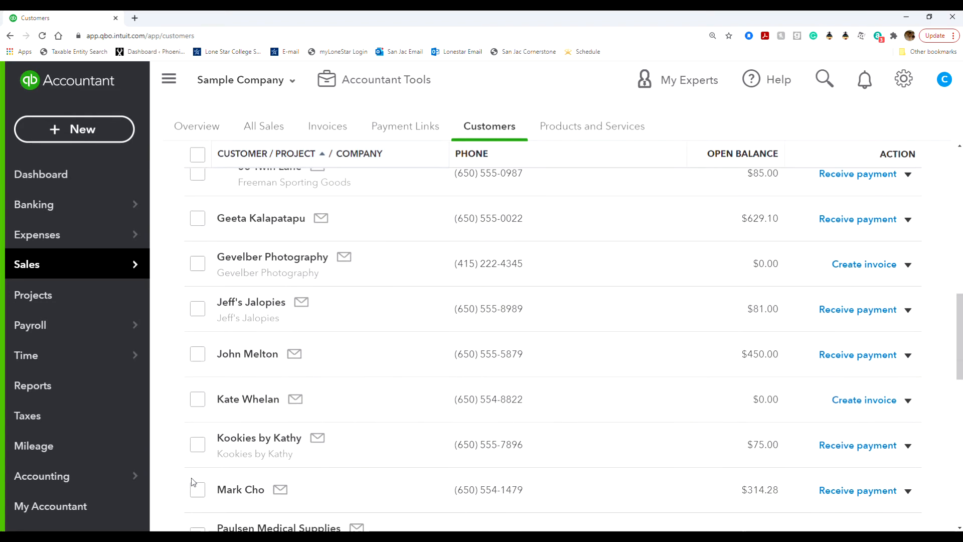
pyautogui.click(262, 355)
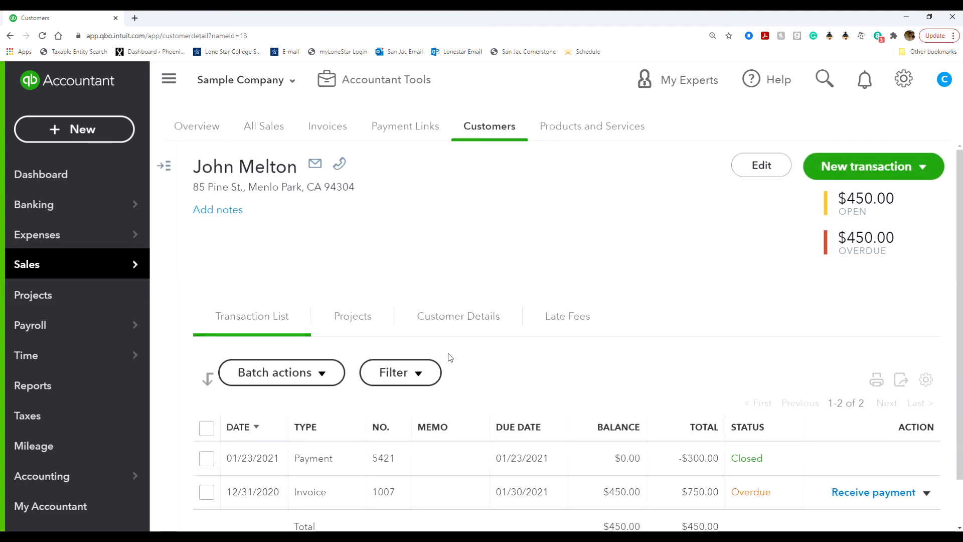
# Step: Open the customer's overdue $750.00 invoice for editing from the transaction list
pyautogui.scroll(-1, 464, 407)
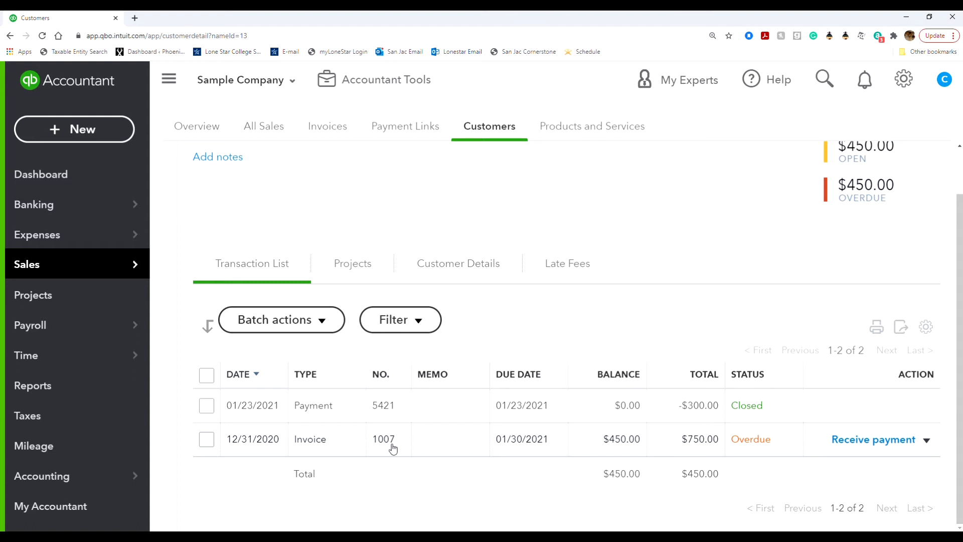
pyautogui.click(926, 439)
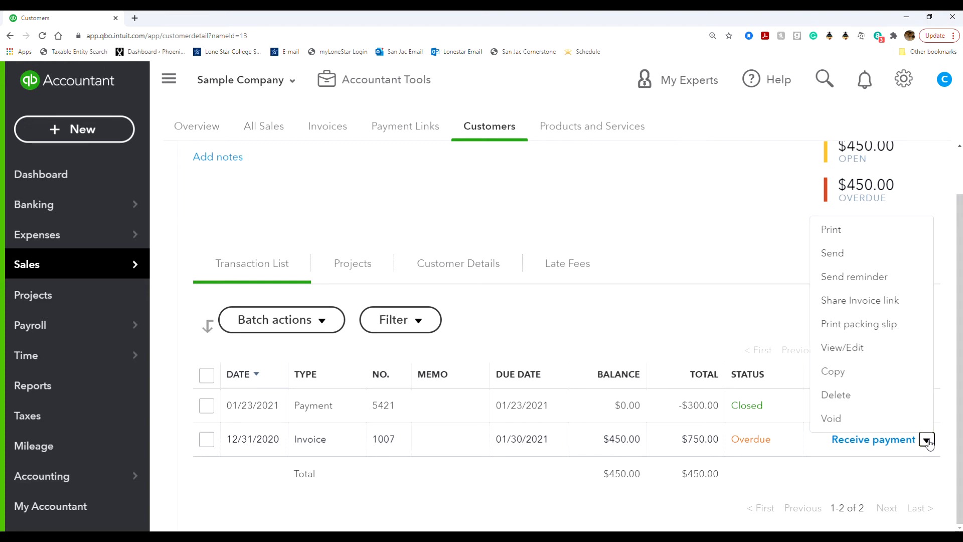
pyautogui.click(901, 355)
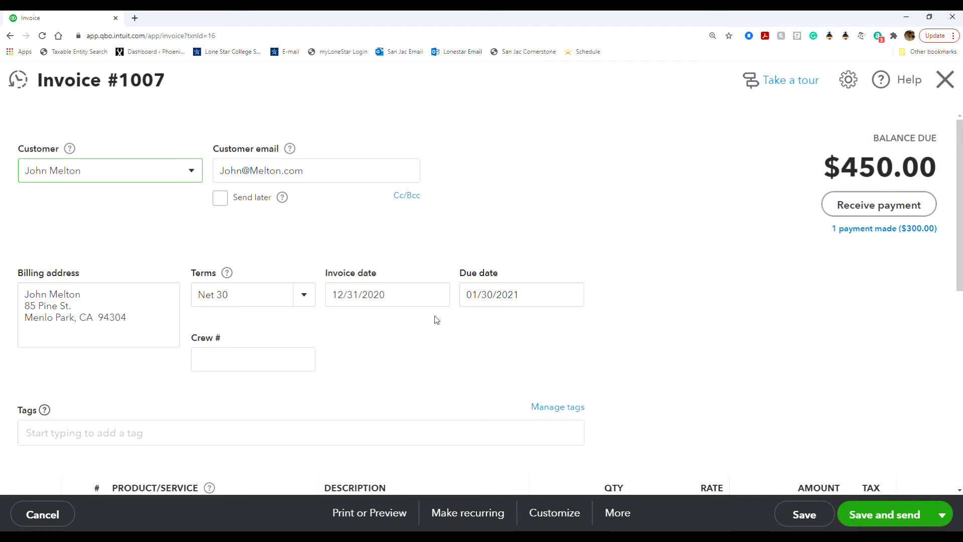
# Step: Set the invoice date to 01/05/2021
pyautogui.click(399, 293)
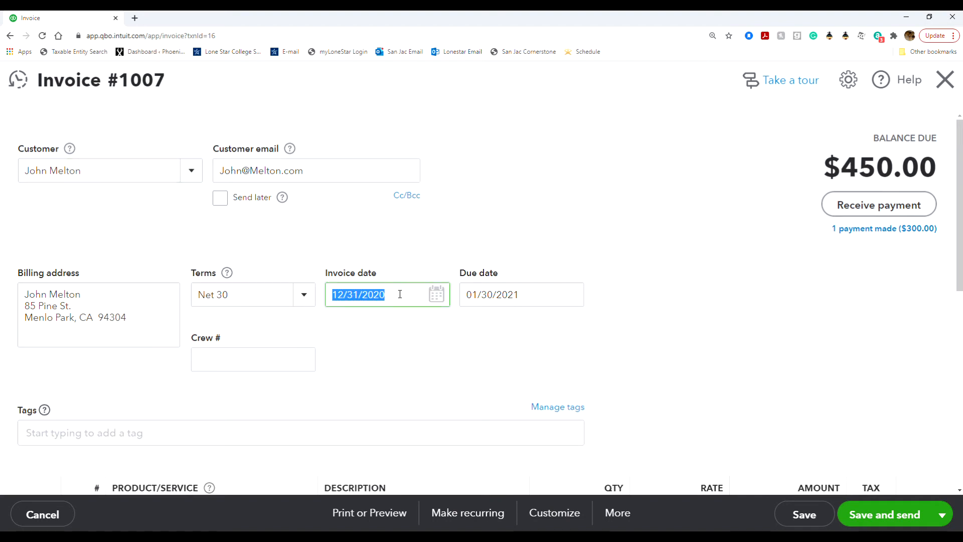
pyautogui.click(436, 296)
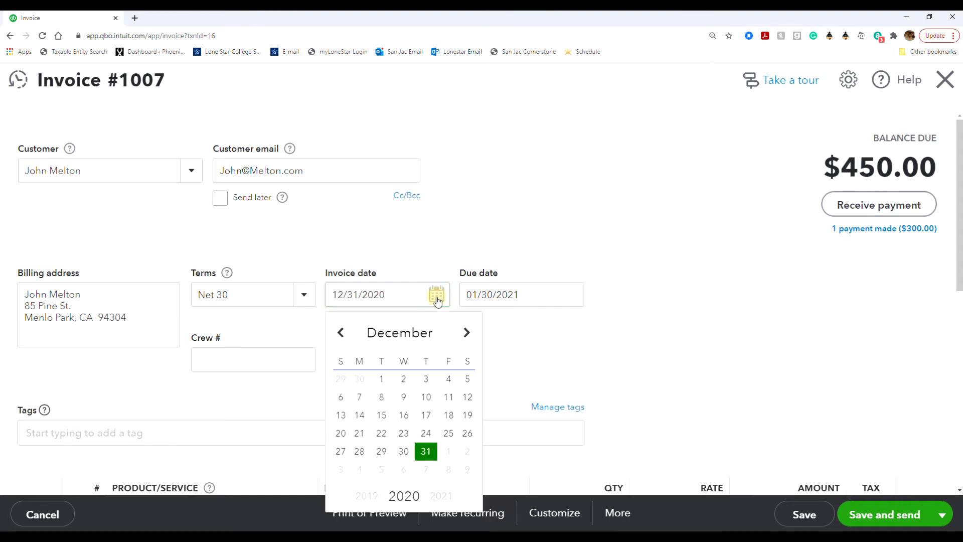
pyautogui.click(465, 336)
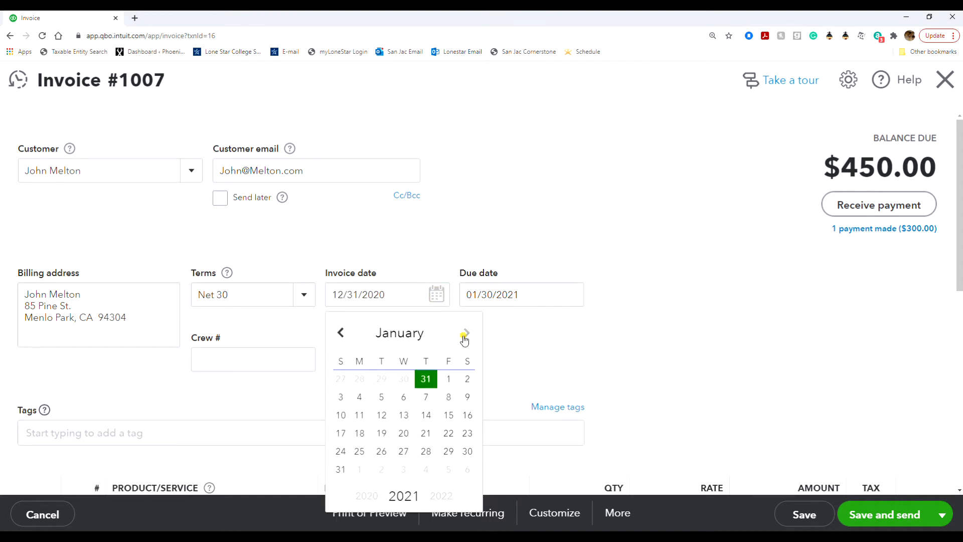
pyautogui.click(382, 397)
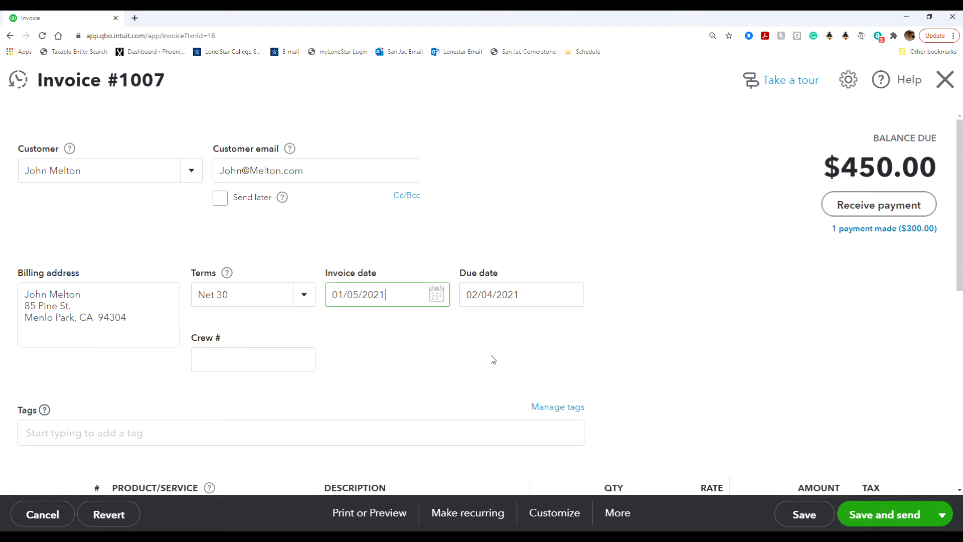
# Step: Set the quantity of the Custom Design line to 15
pyautogui.scroll(-5, 493, 359)
pyautogui.scroll(1, 492, 359)
pyautogui.click(602, 266)
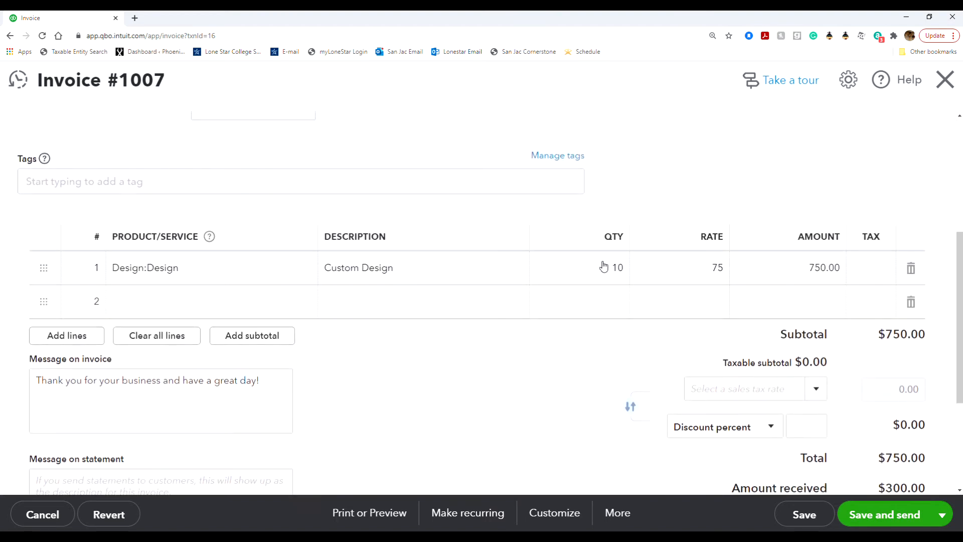
pyautogui.write('15')
pyautogui.click(652, 182)
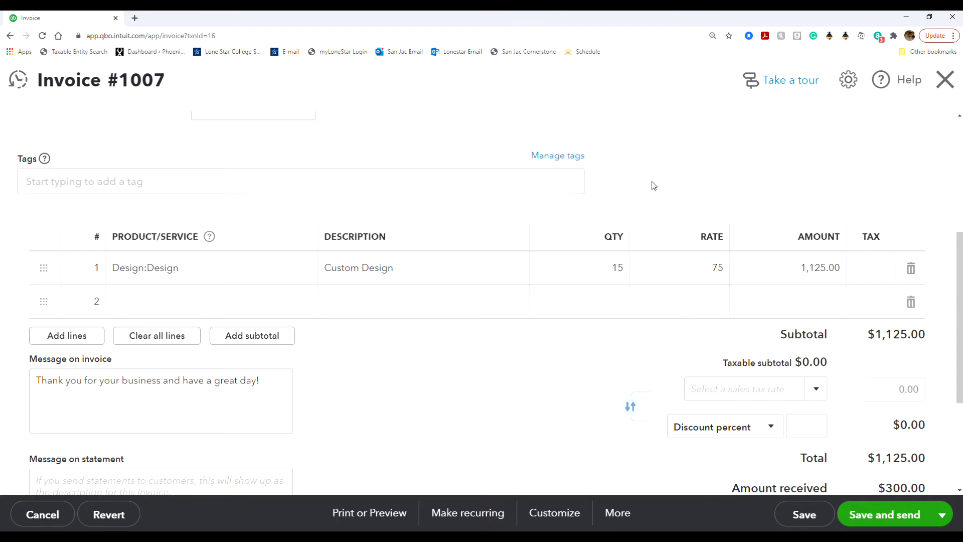
# Step: Review the invoice's dates, available payment terms, line item and balance due
pyautogui.scroll(3, 652, 183)
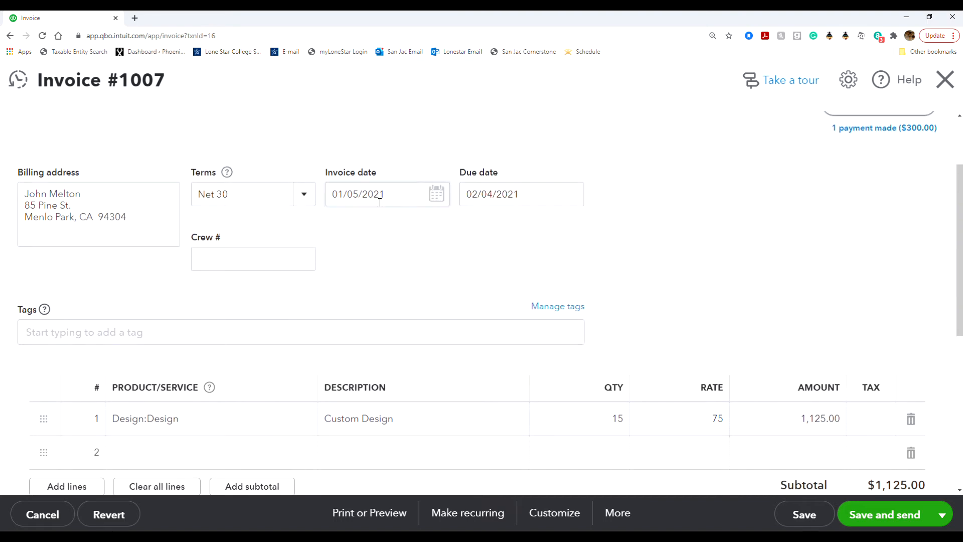
pyautogui.click(304, 199)
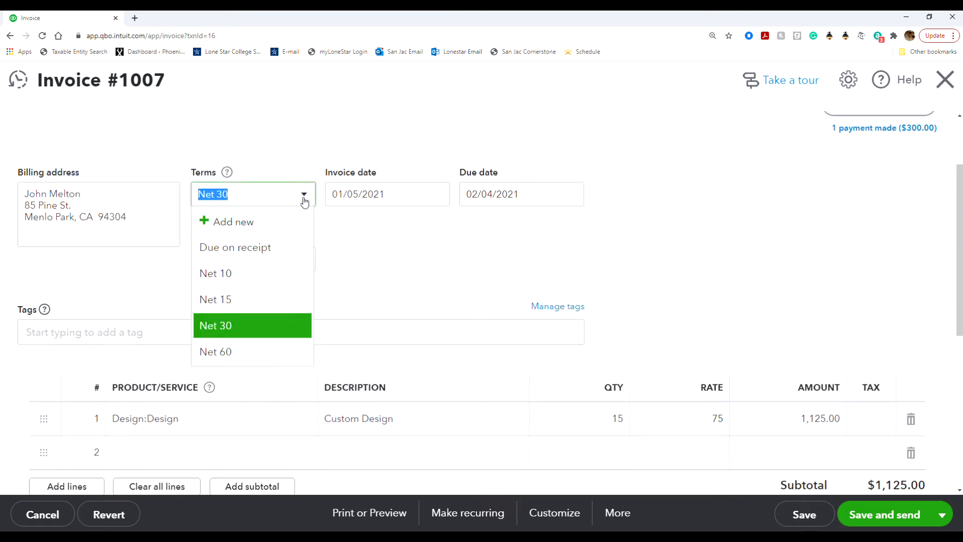
pyautogui.click(305, 203)
pyautogui.scroll(2, 347, 236)
pyautogui.scroll(-3, 348, 236)
pyautogui.scroll(2, 347, 236)
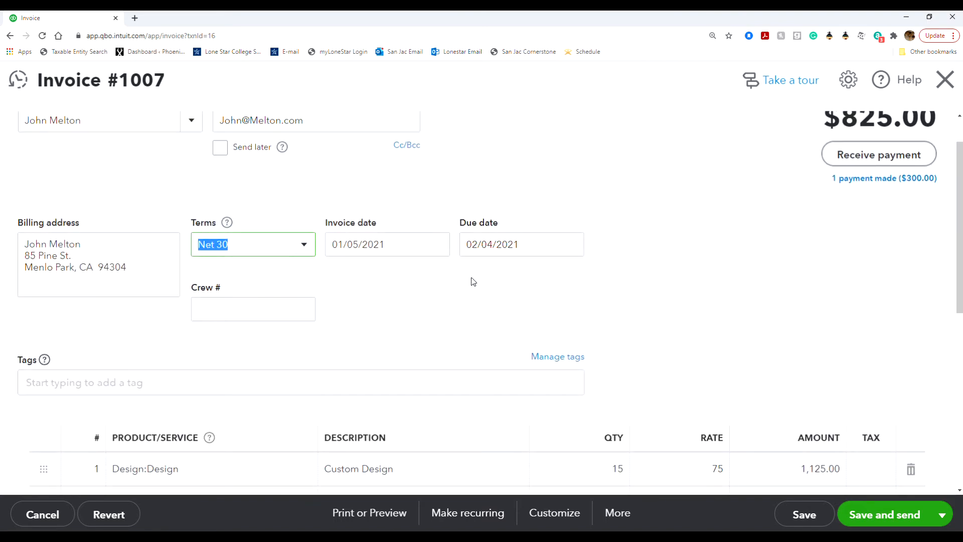
pyautogui.scroll(-3, 473, 279)
pyautogui.scroll(-1, 473, 282)
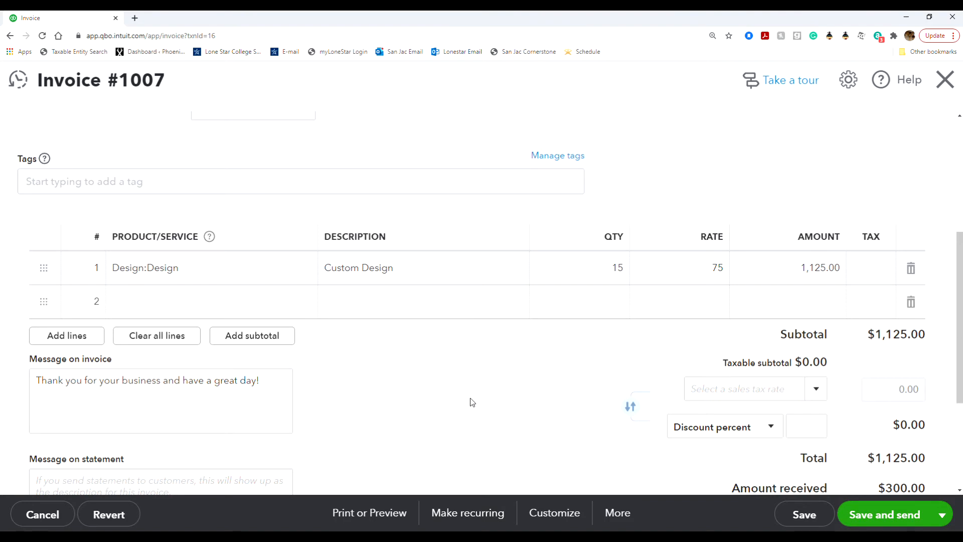
pyautogui.scroll(-3, 471, 403)
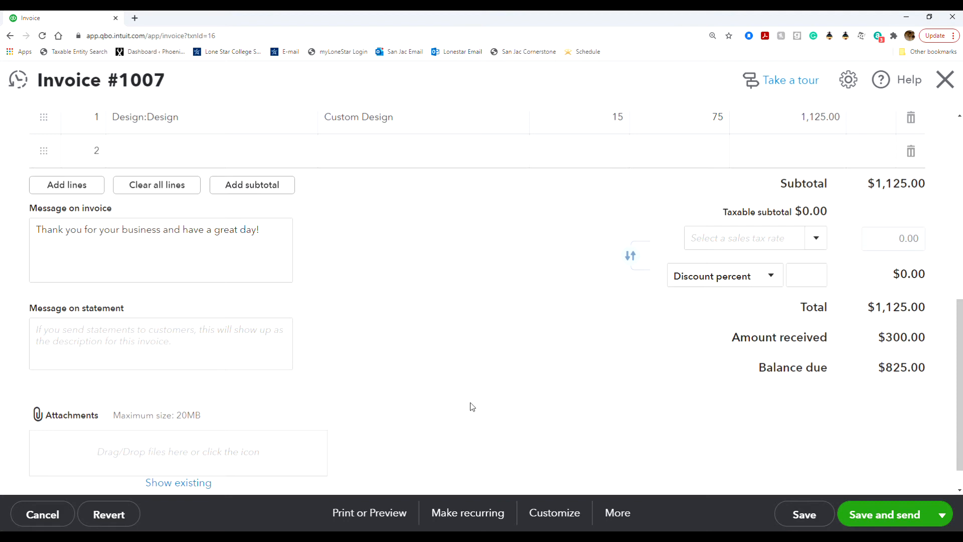
# Step: Save and close the edited invoice, accepting the change to the linked transaction, and return to the customer's page
pyautogui.click(945, 522)
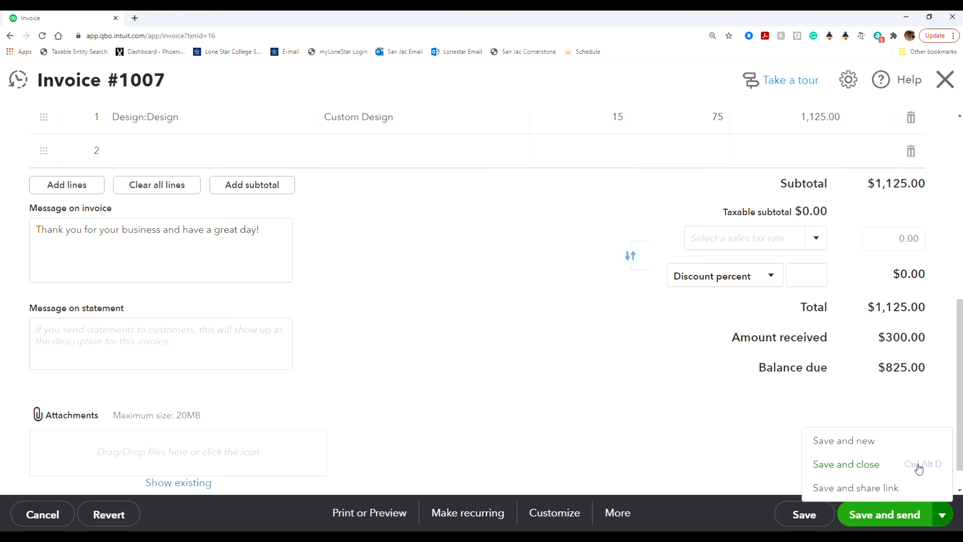
pyautogui.click(886, 463)
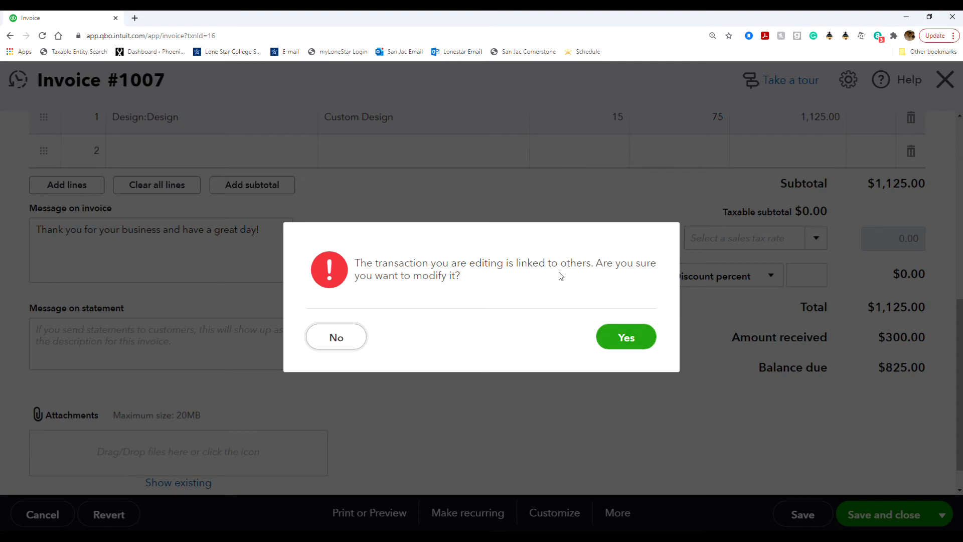
pyautogui.click(628, 341)
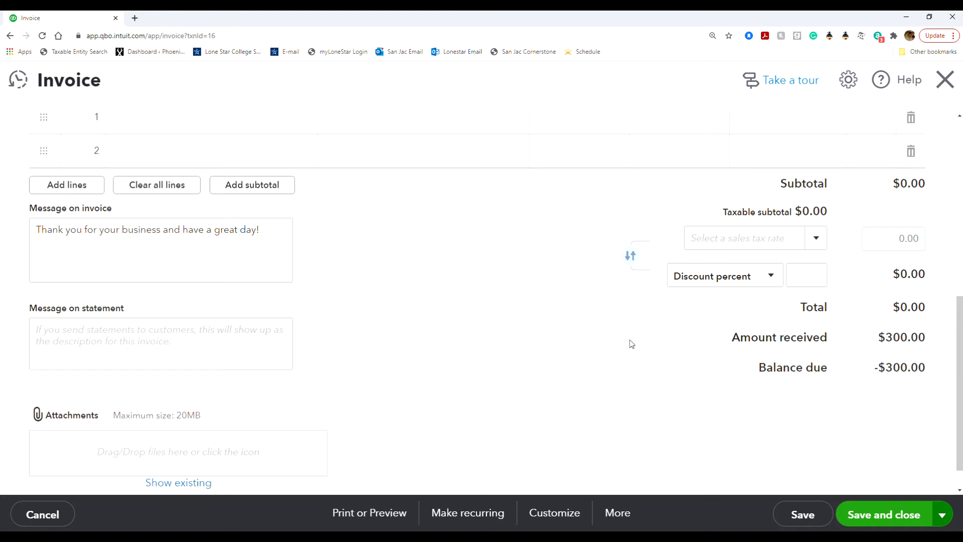
pyautogui.click(945, 79)
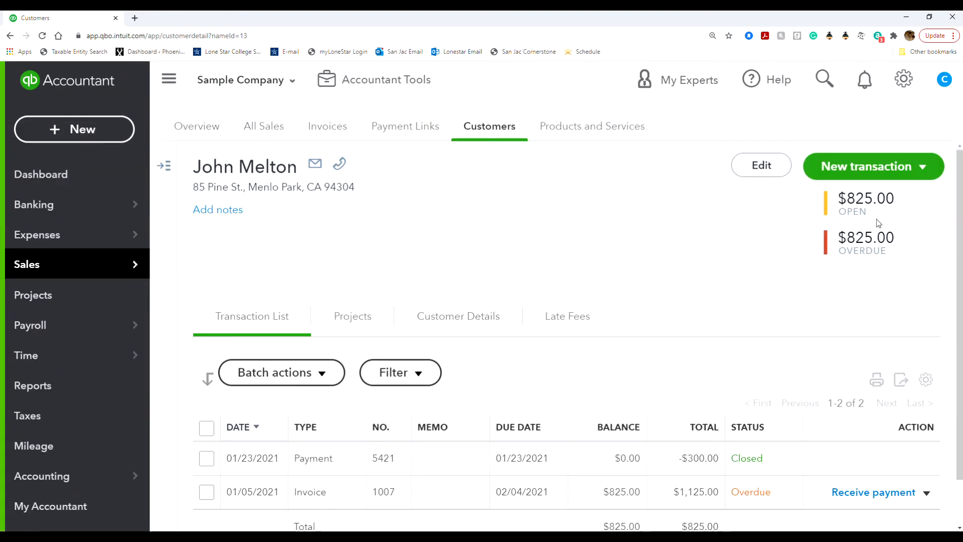
# Step: Reopen the customer's $1,125.00 invoice for editing from the transaction list
pyautogui.scroll(-1, 596, 378)
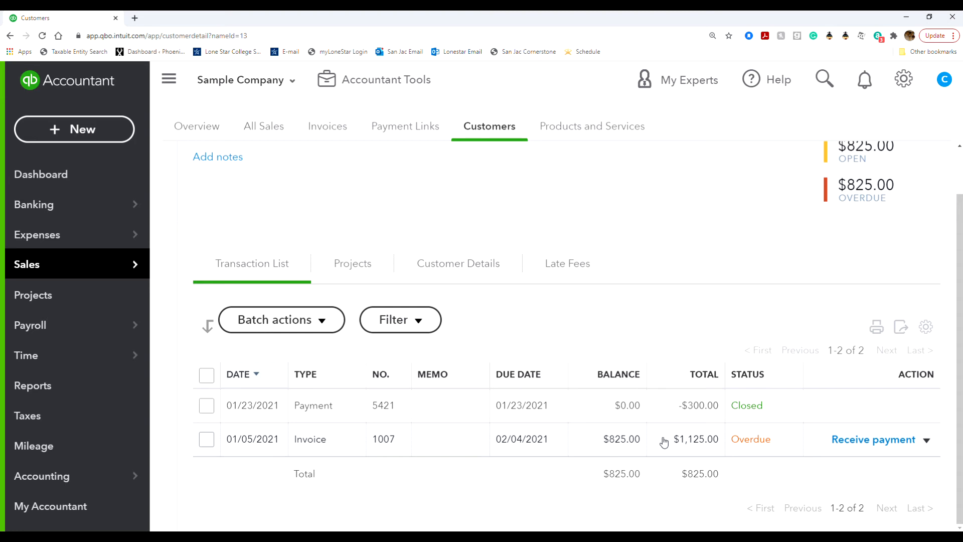
pyautogui.click(926, 440)
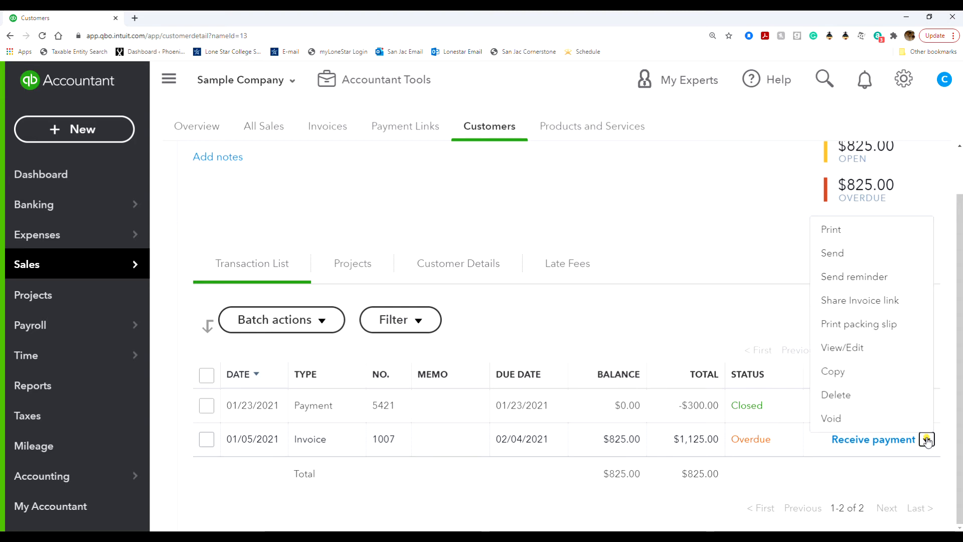
pyautogui.click(869, 349)
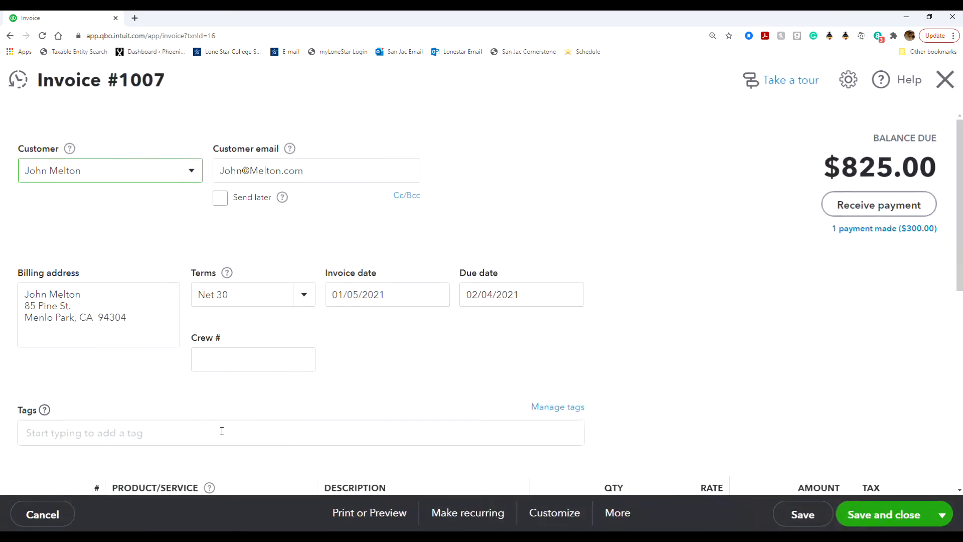
# Step: Change the invoice date to 02/01/2021
pyautogui.scroll(-3, 199, 403)
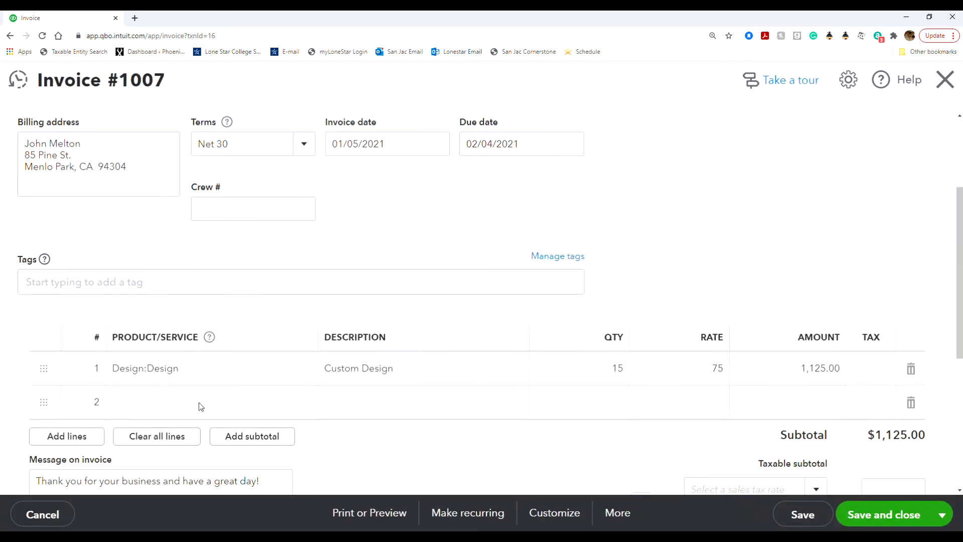
pyautogui.scroll(2, 198, 406)
pyautogui.click(436, 246)
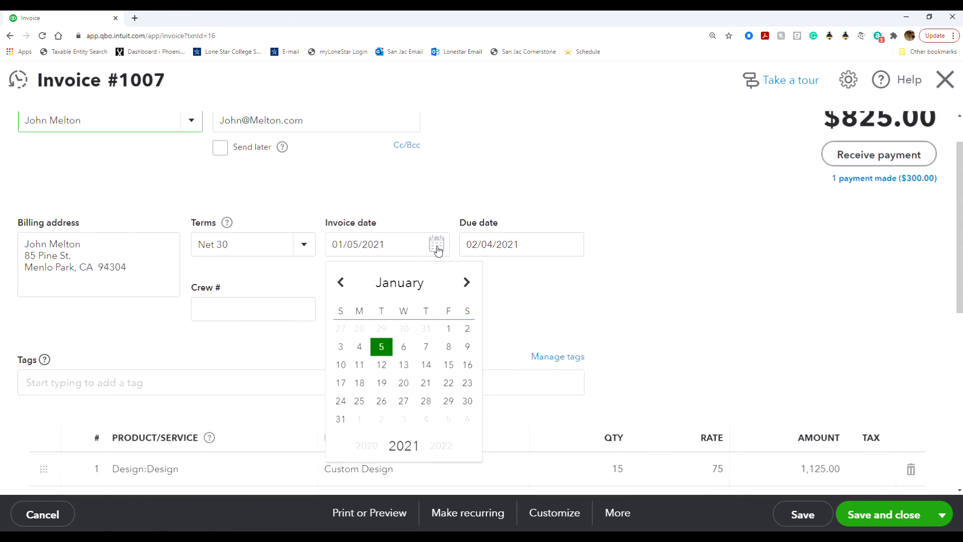
pyautogui.click(466, 282)
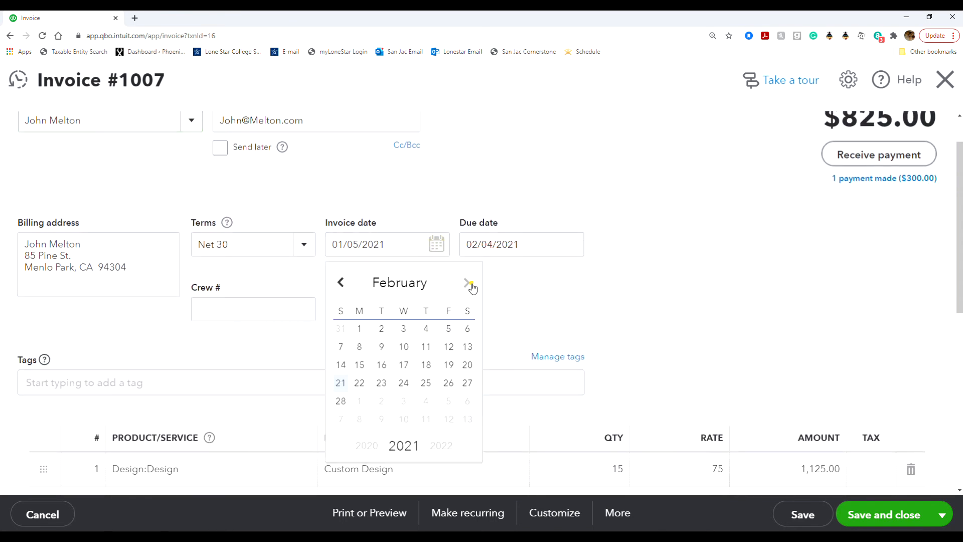
pyautogui.click(358, 330)
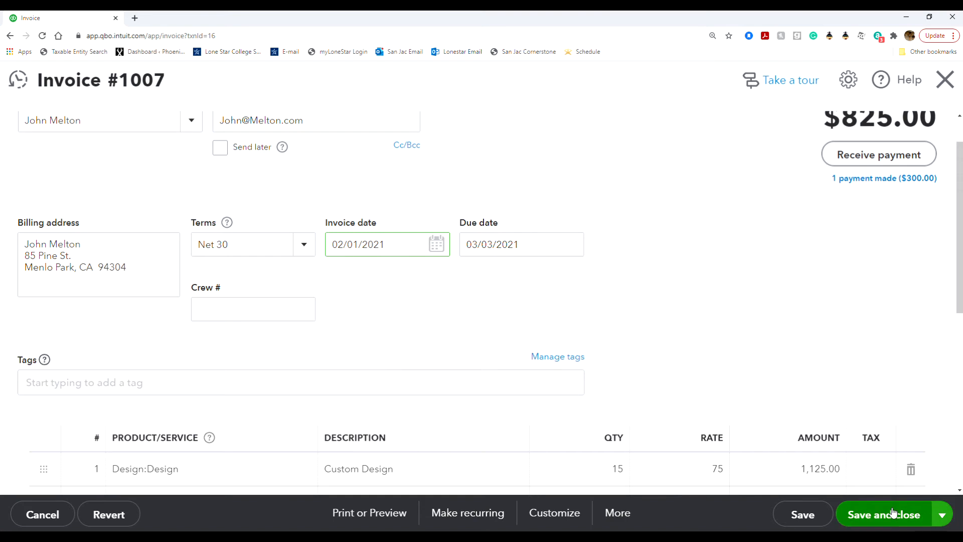
# Step: Save the redated invoice, agree to modify the linked transaction, and close the blank invoice form
pyautogui.click(865, 515)
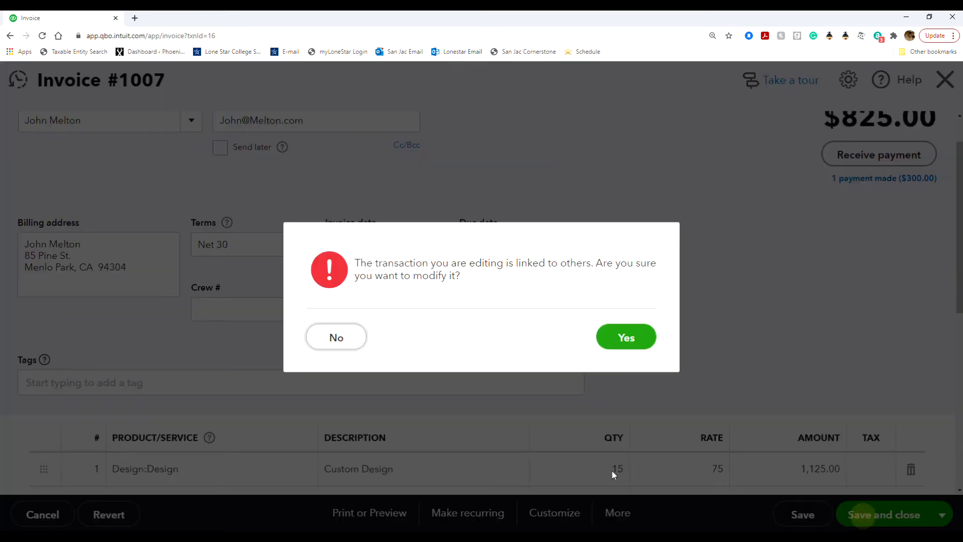
pyautogui.click(623, 332)
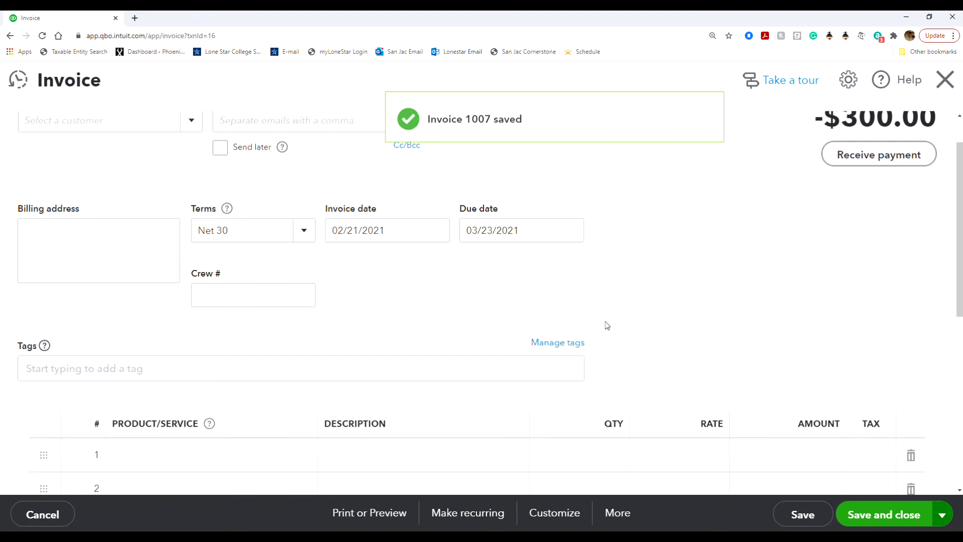
pyautogui.click(945, 80)
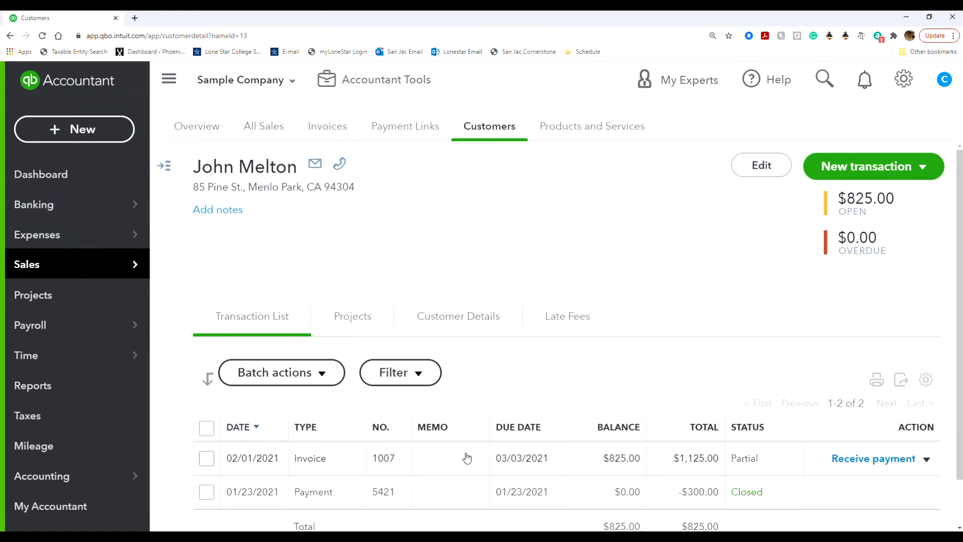
# Step: Open the customer's partially paid invoice dated 02/01/2021 for editing
pyautogui.scroll(-2, 467, 456)
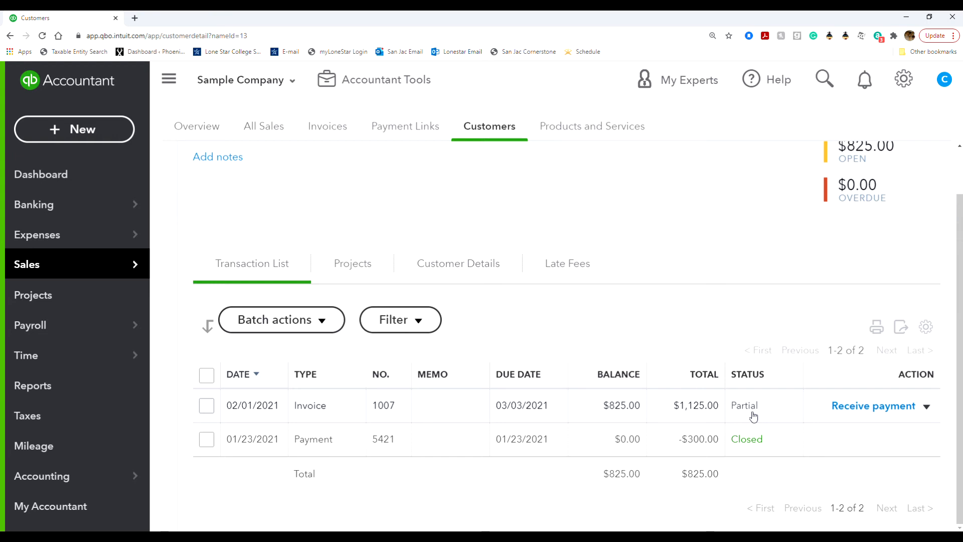
pyautogui.click(926, 407)
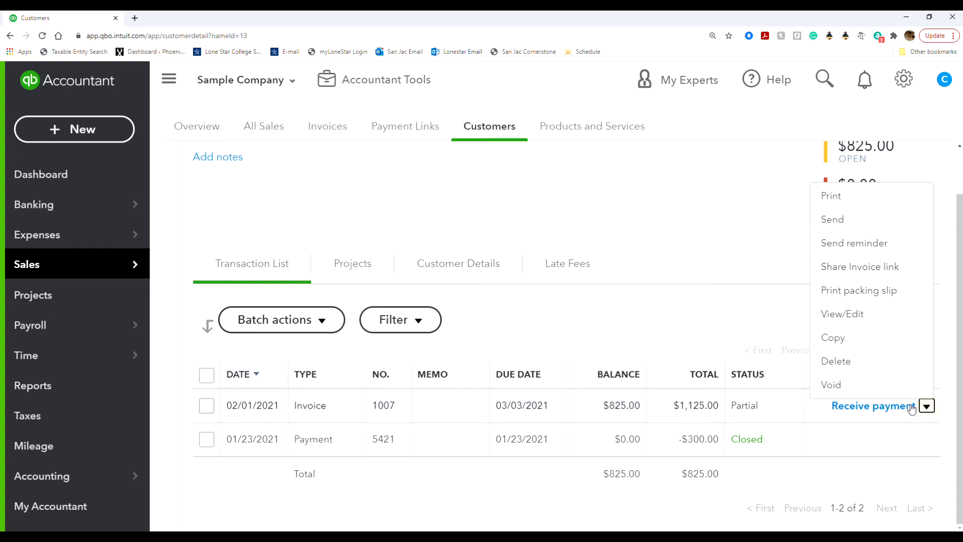
pyautogui.click(879, 324)
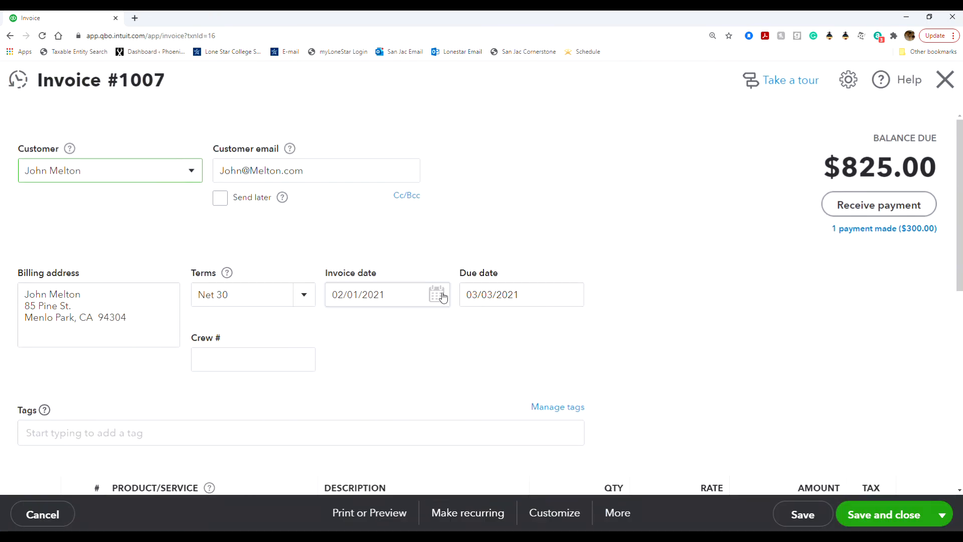
# Step: Set the invoice date to 01/05/2021, save the invoice while agreeing to modify the linked transaction, and close the blank invoice form
pyautogui.click(436, 295)
pyautogui.click(340, 332)
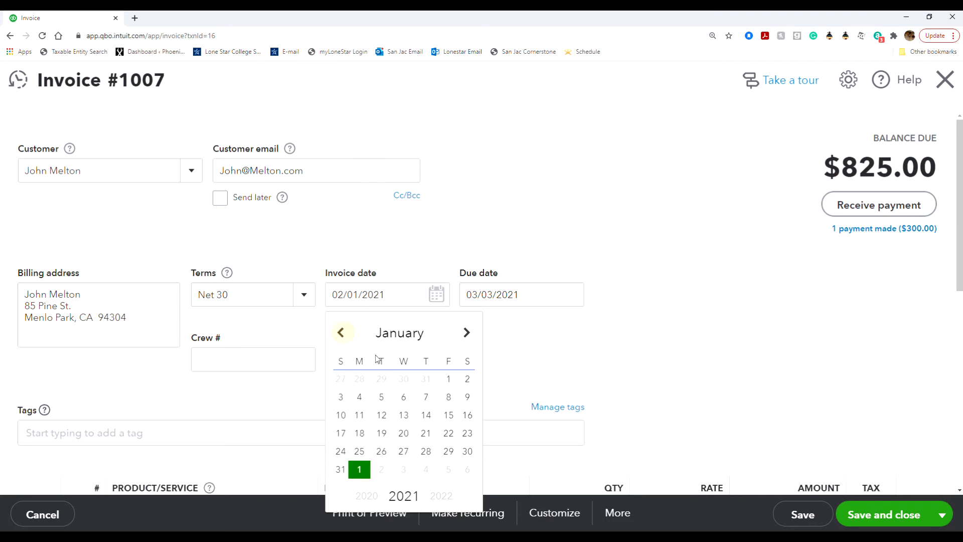
pyautogui.click(386, 397)
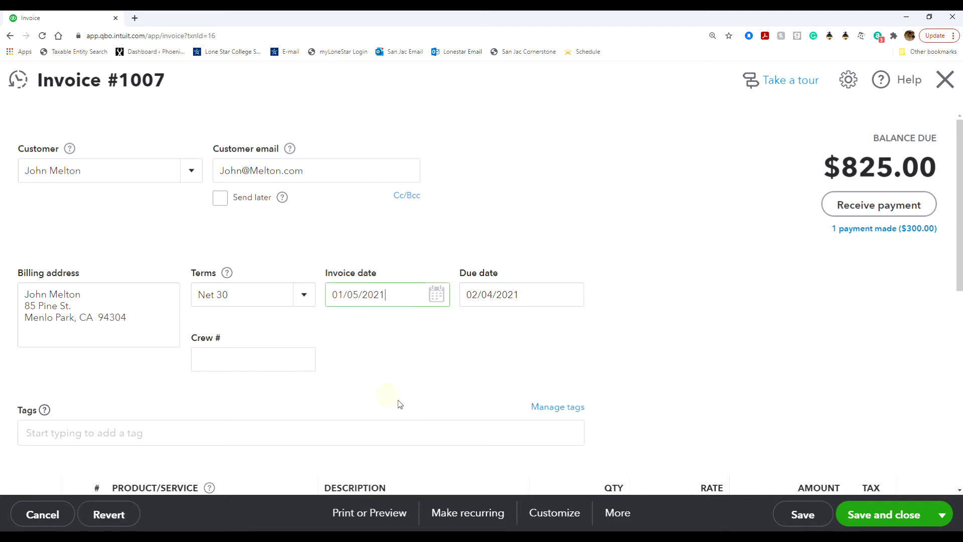
pyautogui.click(898, 514)
pyautogui.click(629, 335)
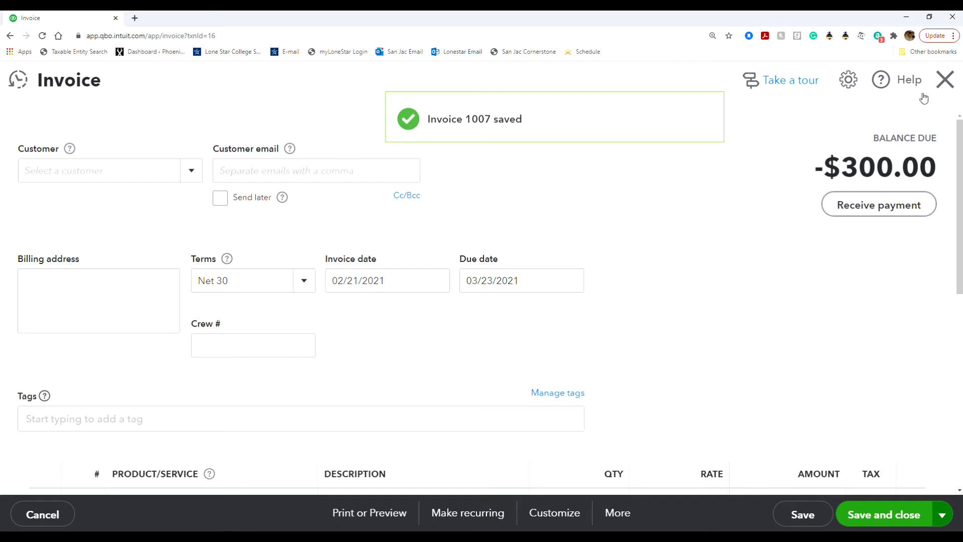
pyautogui.click(945, 81)
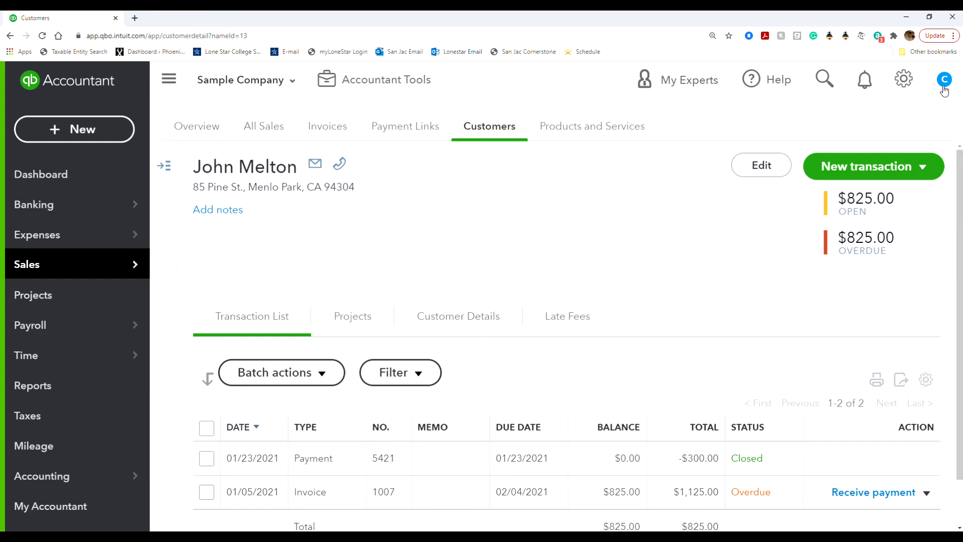
# Step: Open the Customer Balance Detail report from the standard reports
pyautogui.click(23, 391)
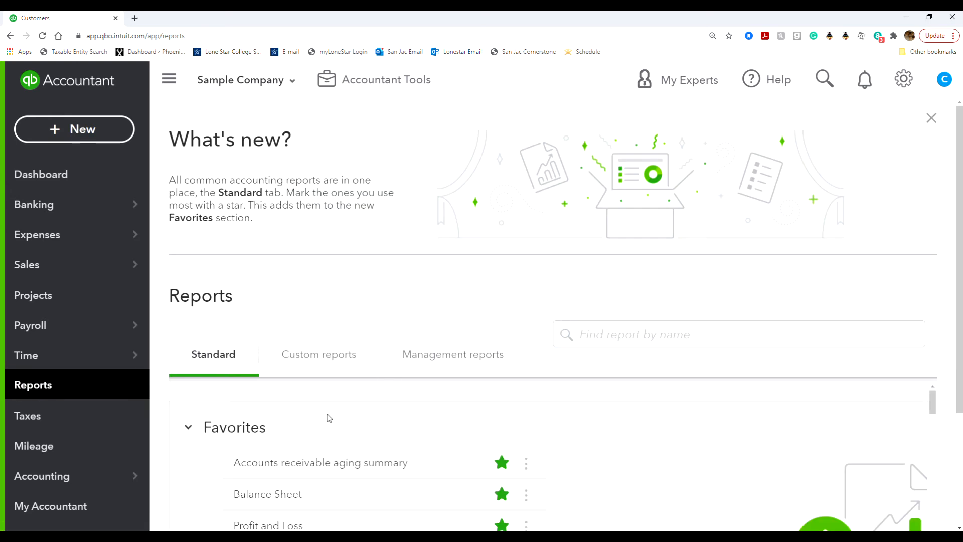
pyautogui.scroll(-10, 328, 415)
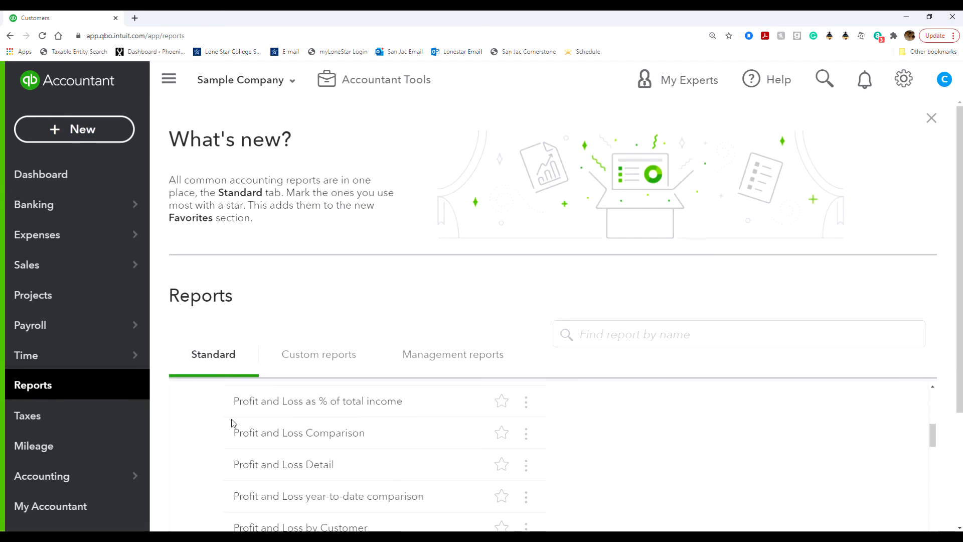
pyautogui.scroll(-6, 197, 428)
pyautogui.scroll(1, 197, 429)
pyautogui.scroll(-1, 197, 428)
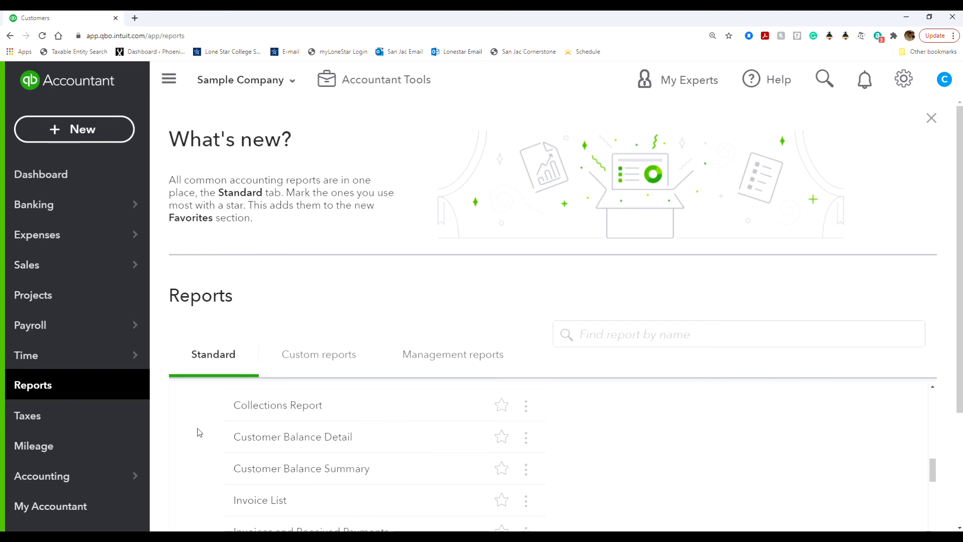
pyautogui.click(266, 441)
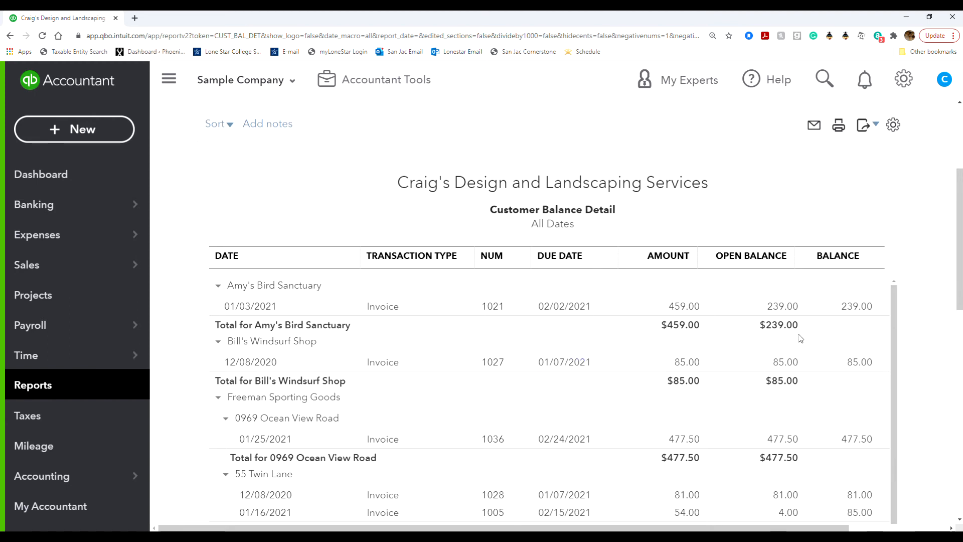
# Step: Examine the invoice amounts, open balances and customer totals in the Customer Balance Detail report, and find the customer's redated invoice
pyautogui.scroll(-4, 800, 386)
pyautogui.scroll(-2, 803, 387)
pyautogui.scroll(4, 801, 390)
pyautogui.scroll(1, 798, 394)
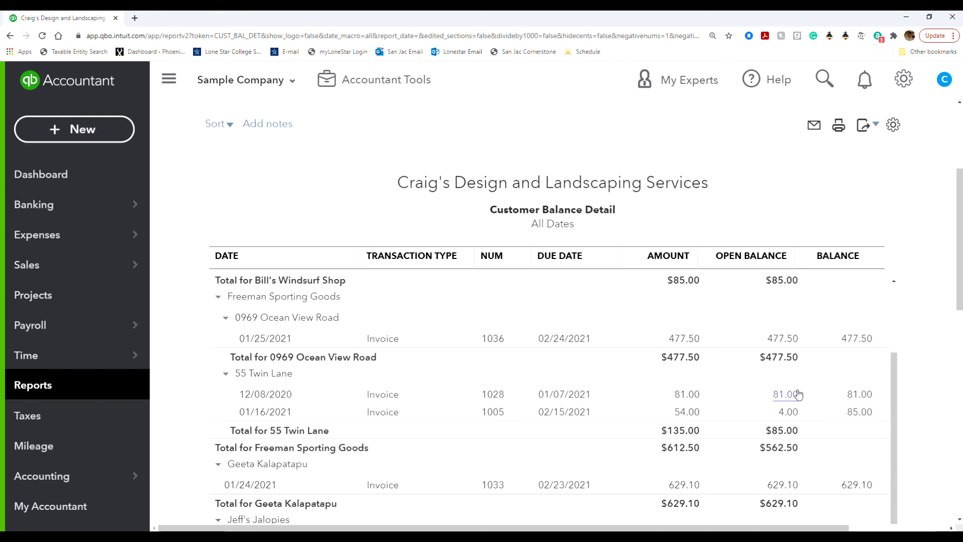
pyautogui.scroll(-2, 798, 394)
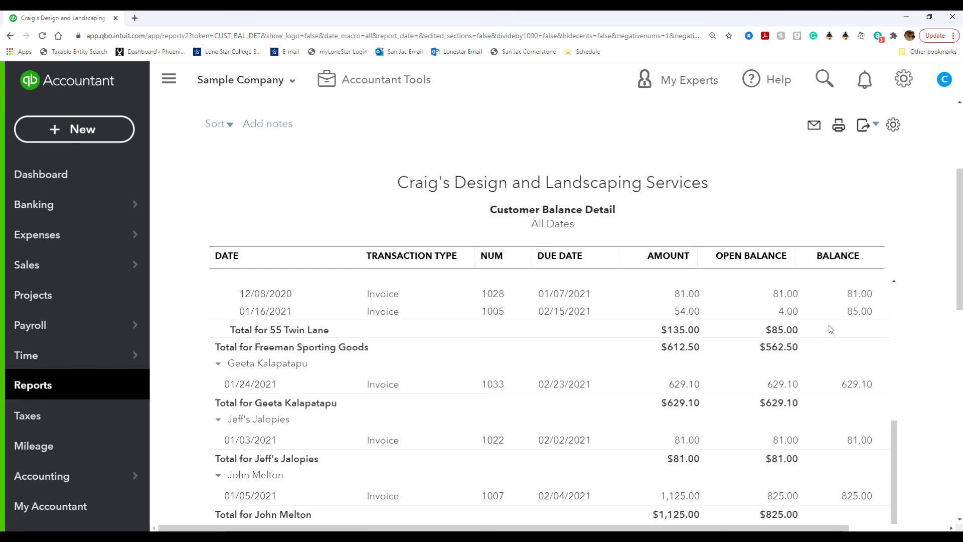
pyautogui.scroll(-3, 849, 314)
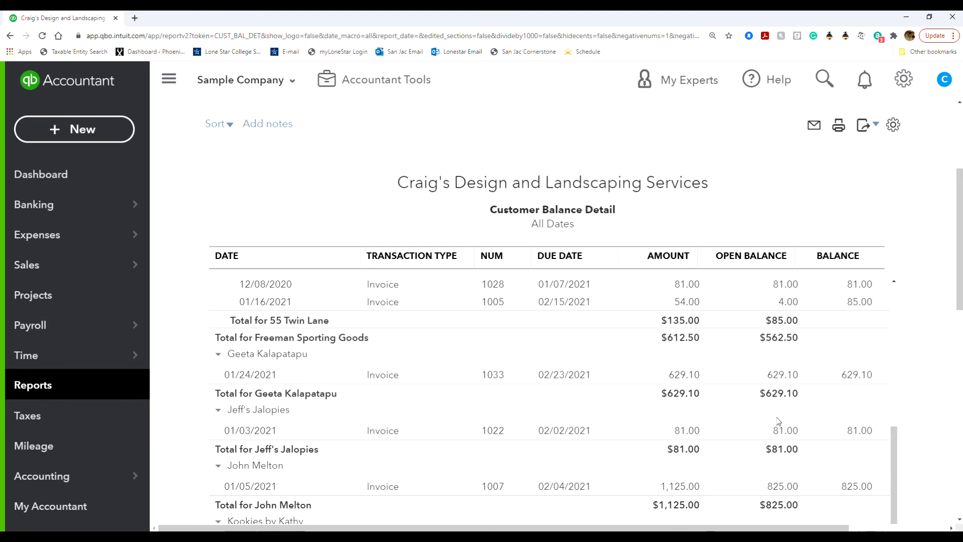
pyautogui.scroll(-7, 857, 429)
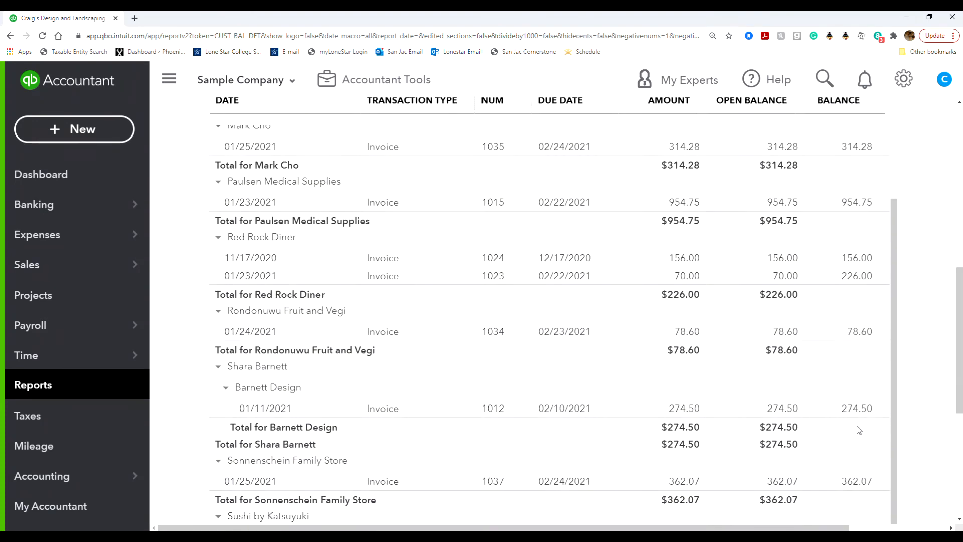
pyautogui.scroll(1, 859, 429)
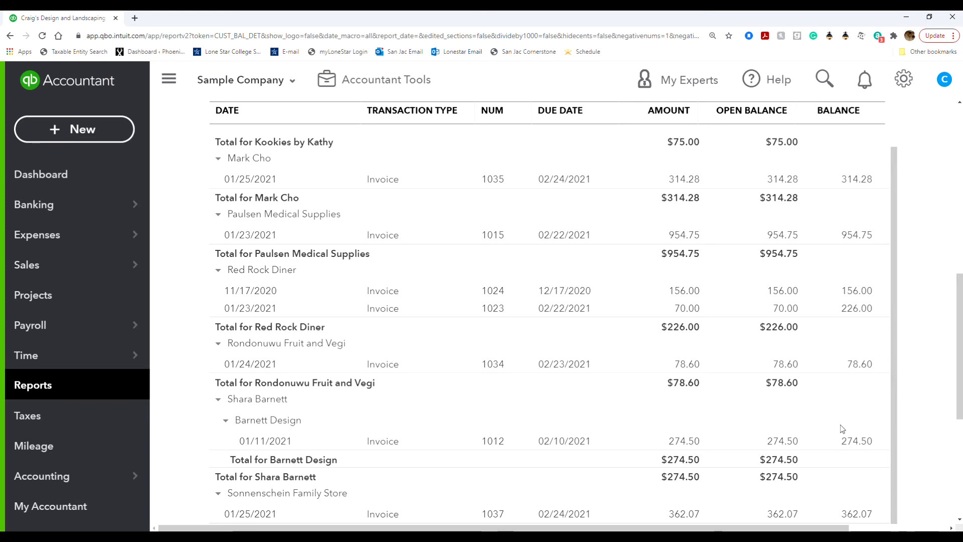
pyautogui.scroll(1, 511, 412)
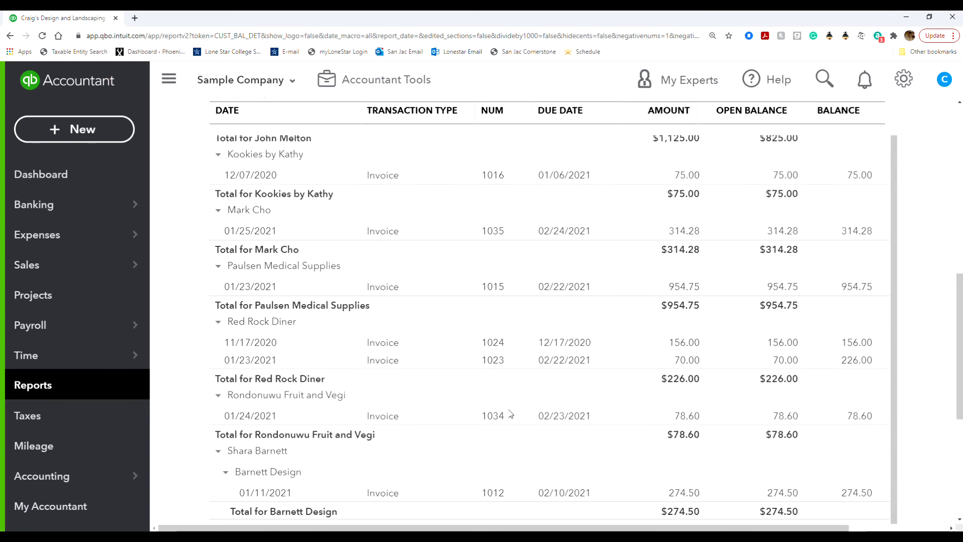
pyautogui.scroll(1, 505, 415)
pyautogui.scroll(4, 502, 419)
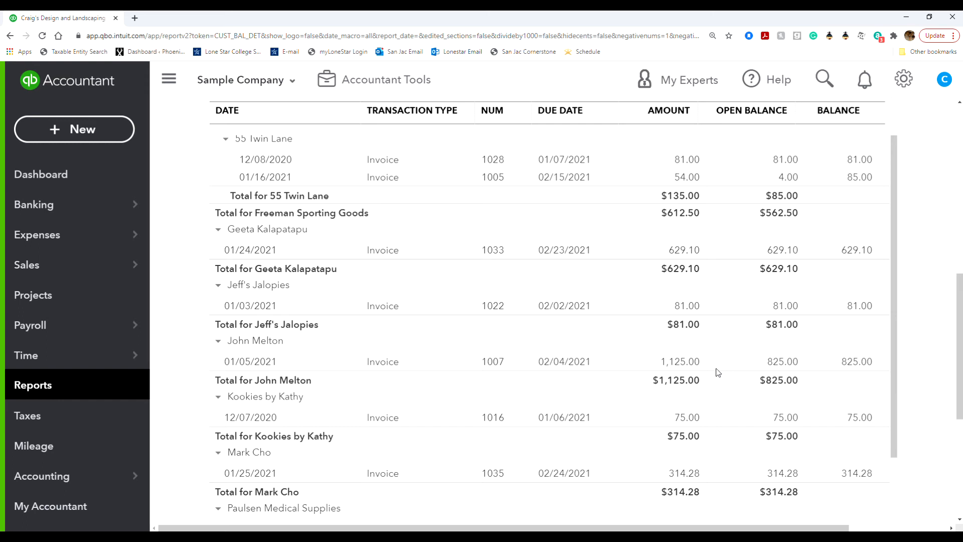
# Step: Open the customer's 01/05/2021 invoice from the report and void it, confirming despite the payment already received
pyautogui.click(497, 362)
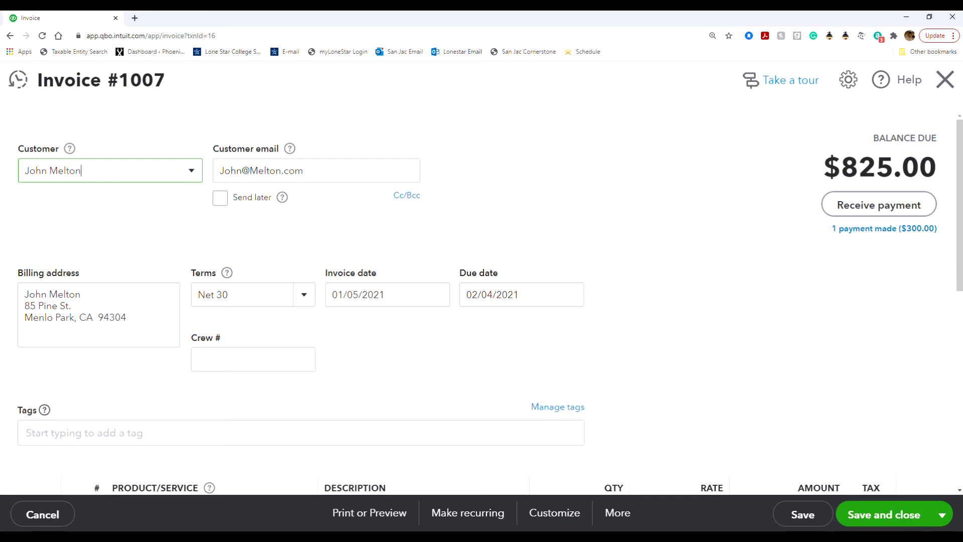
pyautogui.click(628, 520)
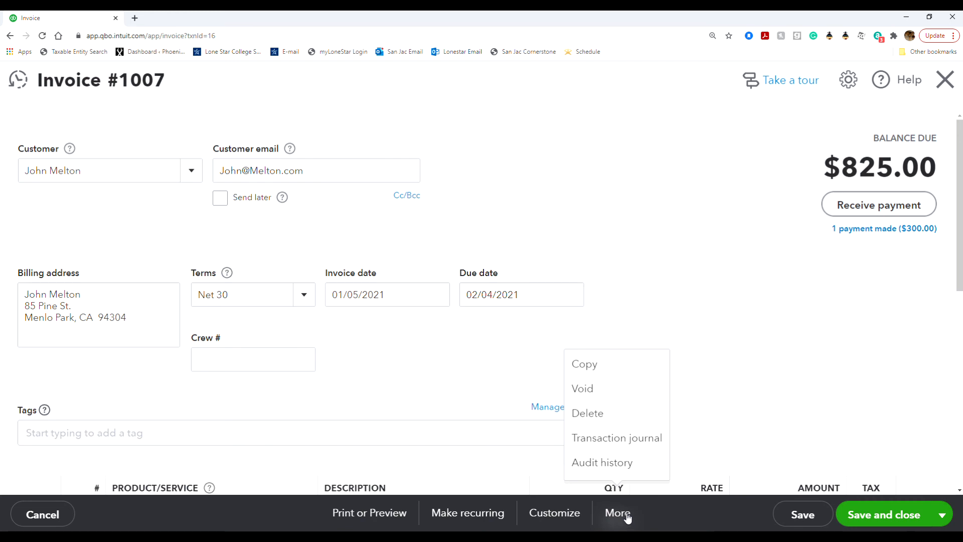
pyautogui.click(635, 396)
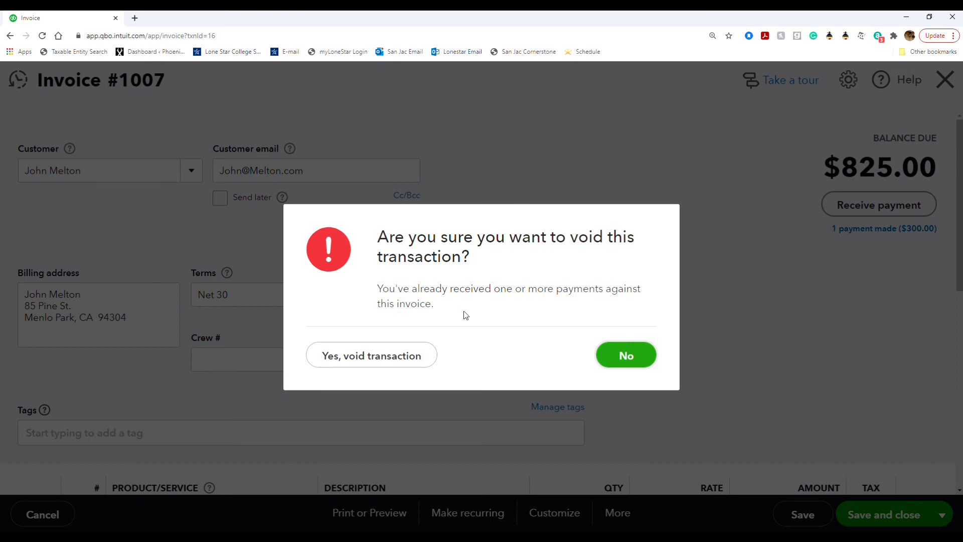
pyautogui.click(405, 352)
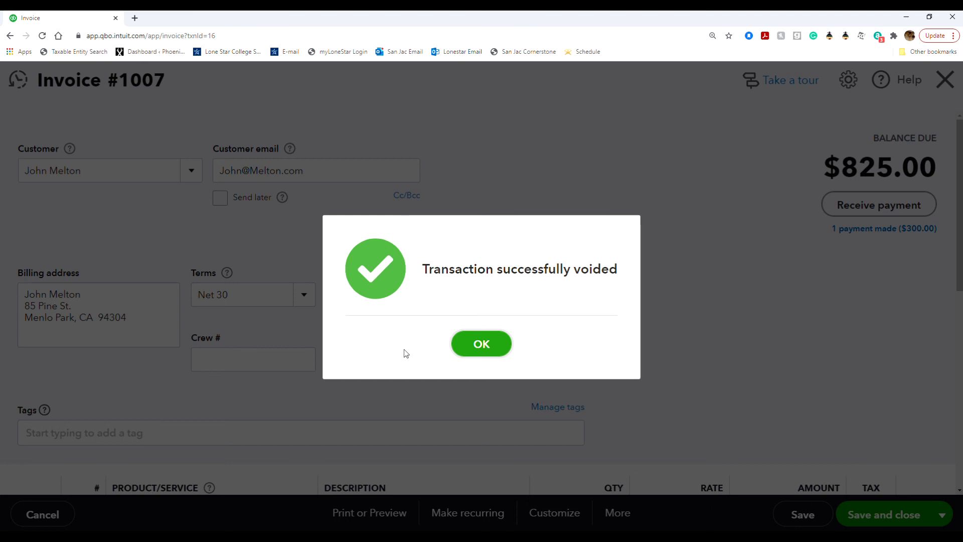
pyautogui.click(465, 346)
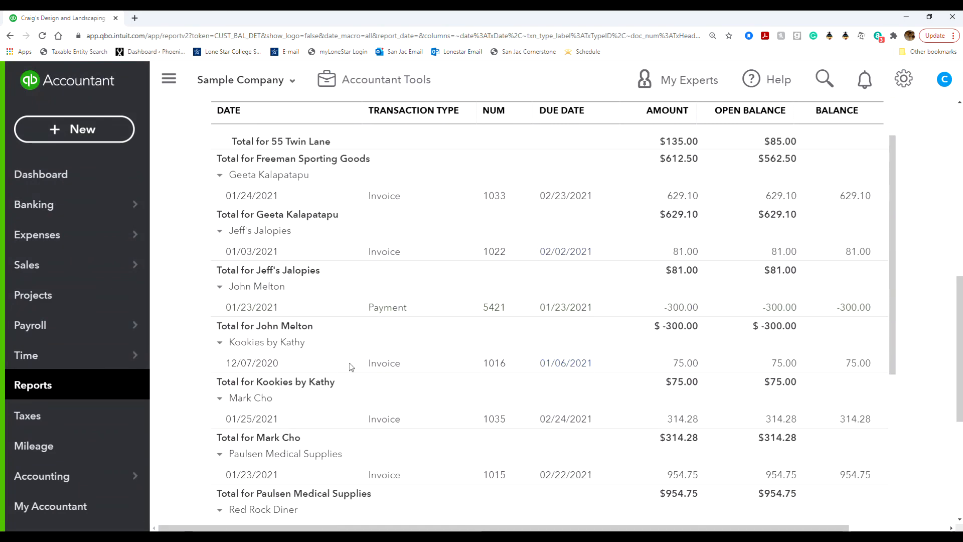
# Step: Check the customer's entry in the updated balance report and reopen that customer's record from the customer list
pyautogui.scroll(1, 522, 402)
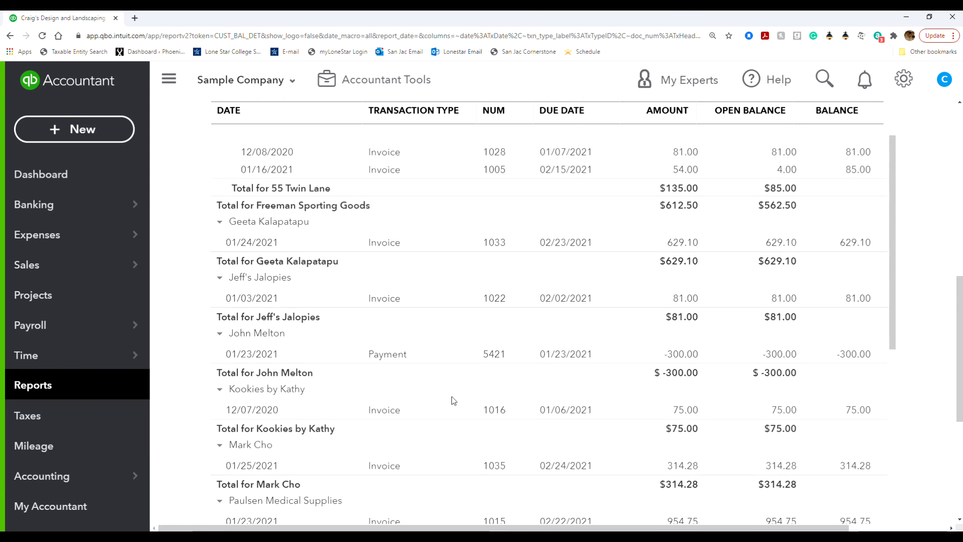
pyautogui.scroll(-3, 451, 398)
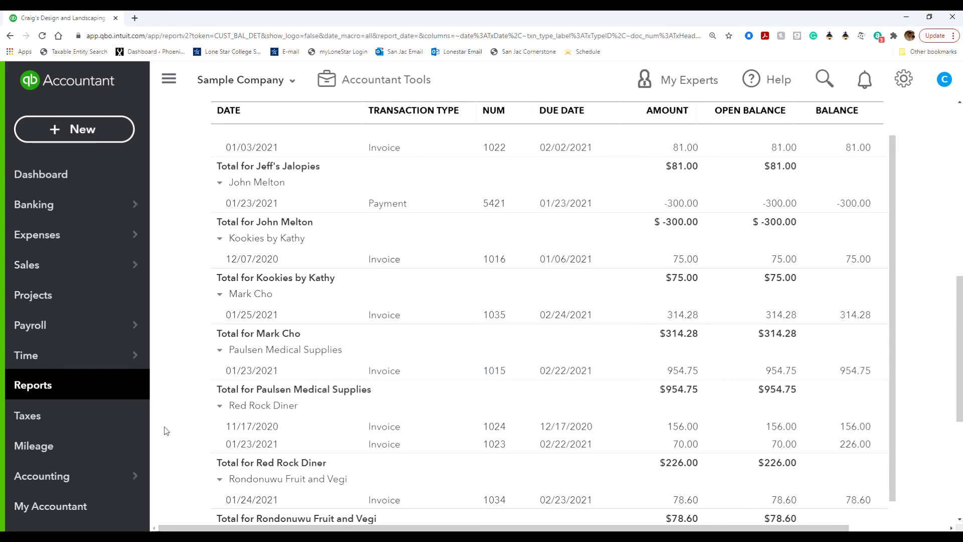
pyautogui.moveTo(73, 266)
pyautogui.click(215, 386)
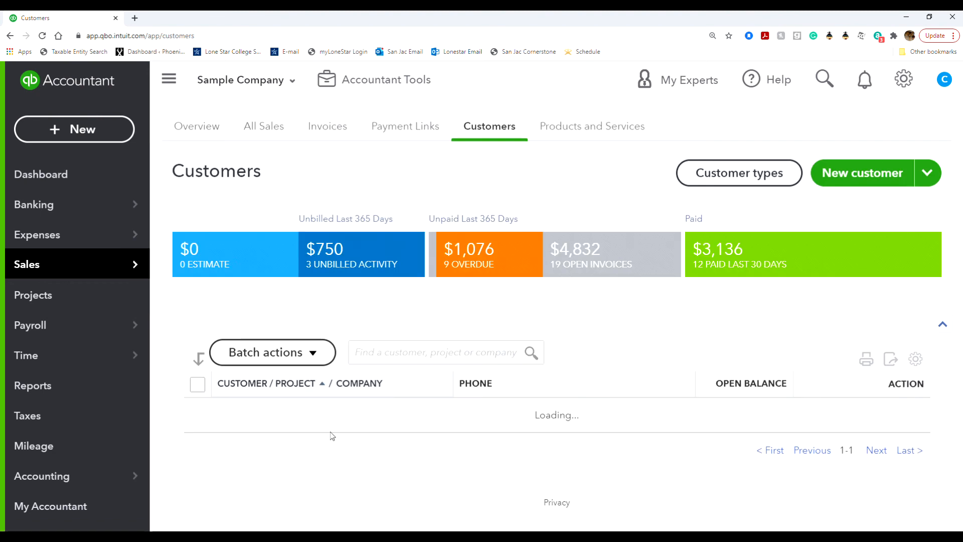
pyautogui.scroll(-15, 303, 449)
pyautogui.scroll(-6, 303, 450)
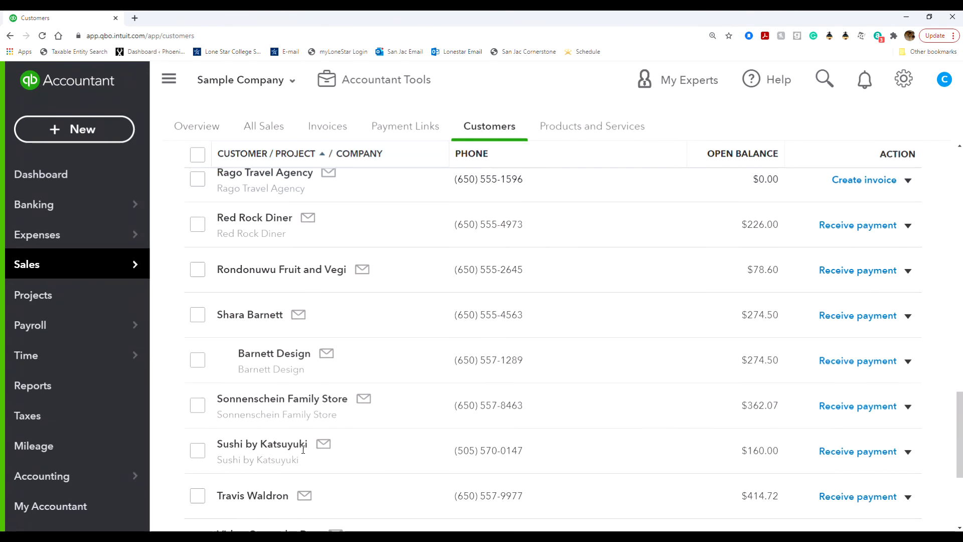
pyautogui.scroll(4, 303, 451)
pyautogui.scroll(13, 304, 455)
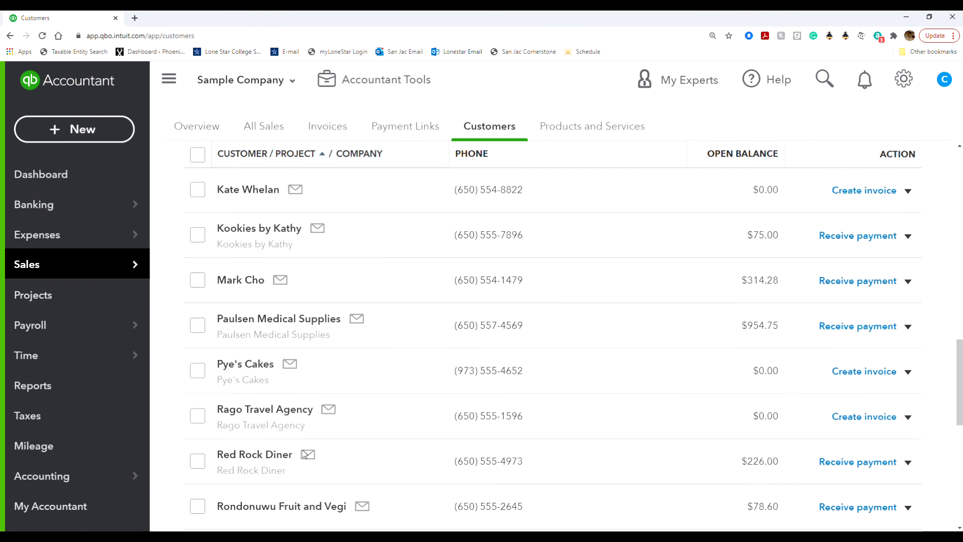
pyautogui.scroll(5, 303, 454)
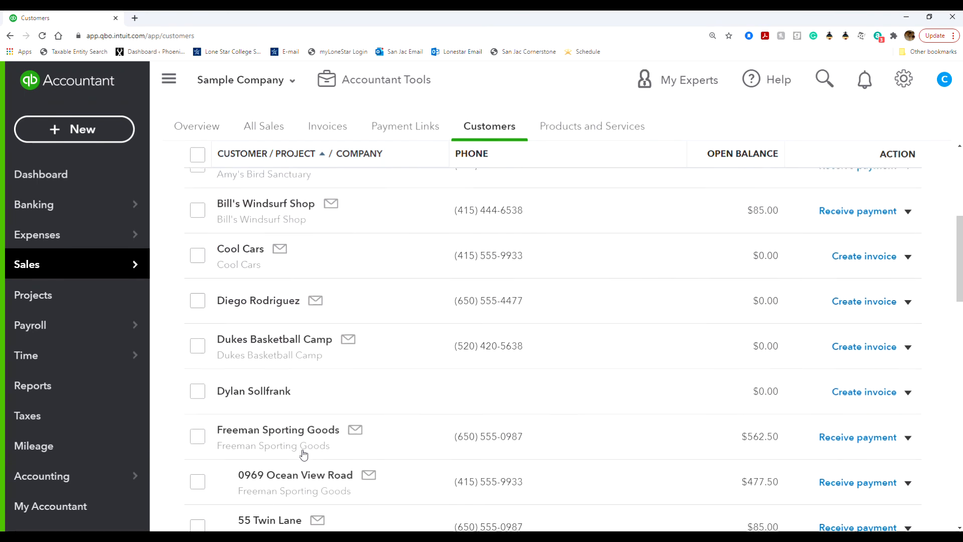
pyautogui.scroll(-3, 303, 449)
pyautogui.scroll(-5, 303, 449)
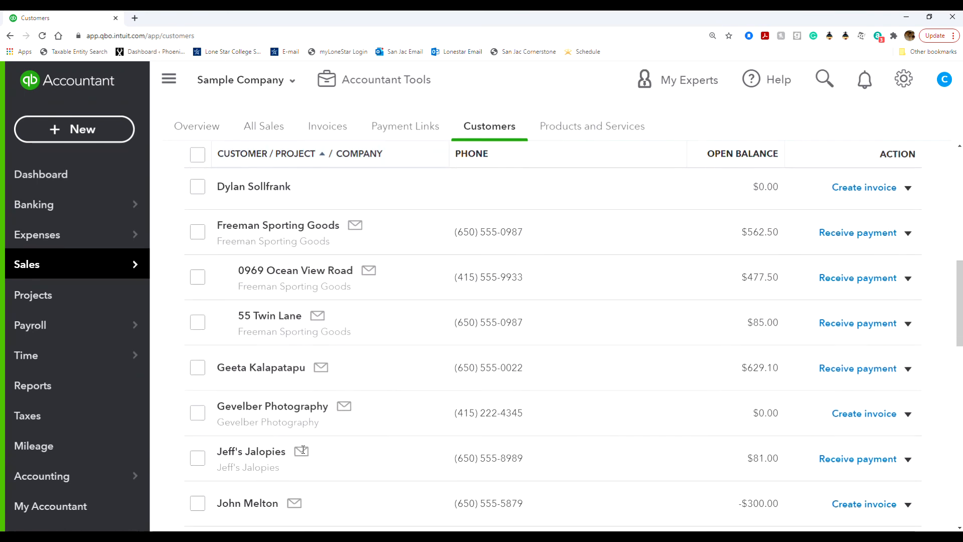
pyautogui.click(265, 401)
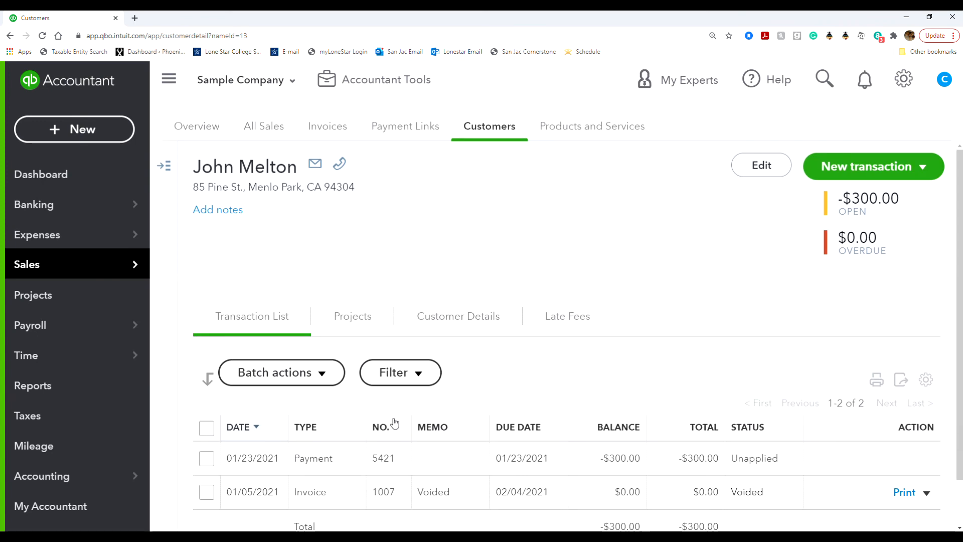
# Step: View the voided invoice's printable PDF, close it, and decline to mark the invoice as printed
pyautogui.scroll(-1, 394, 423)
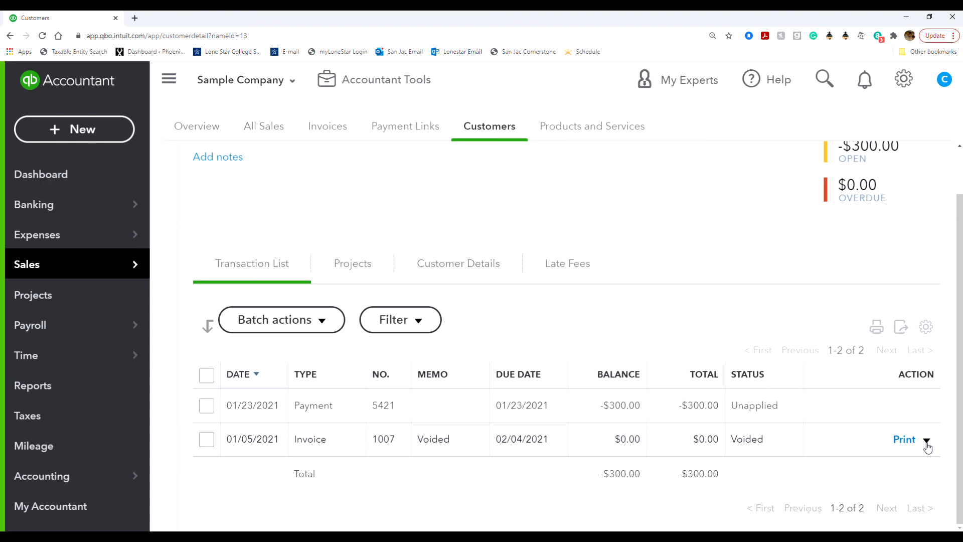
pyautogui.click(904, 441)
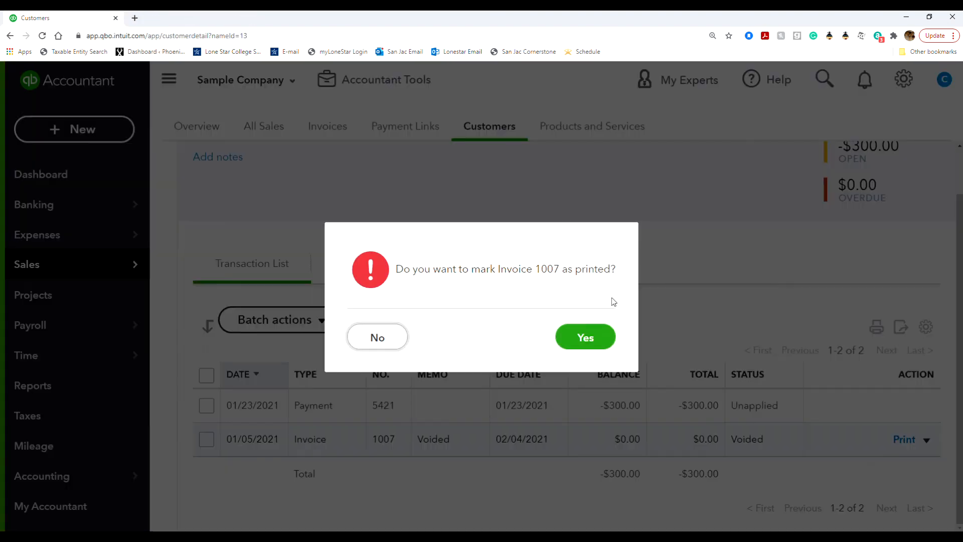
pyautogui.click(574, 330)
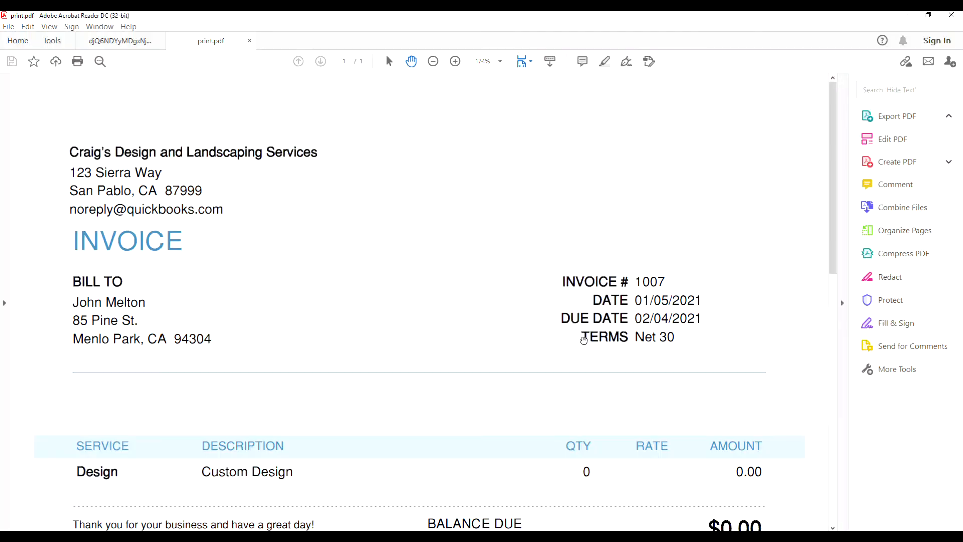
pyautogui.scroll(-5, 315, 267)
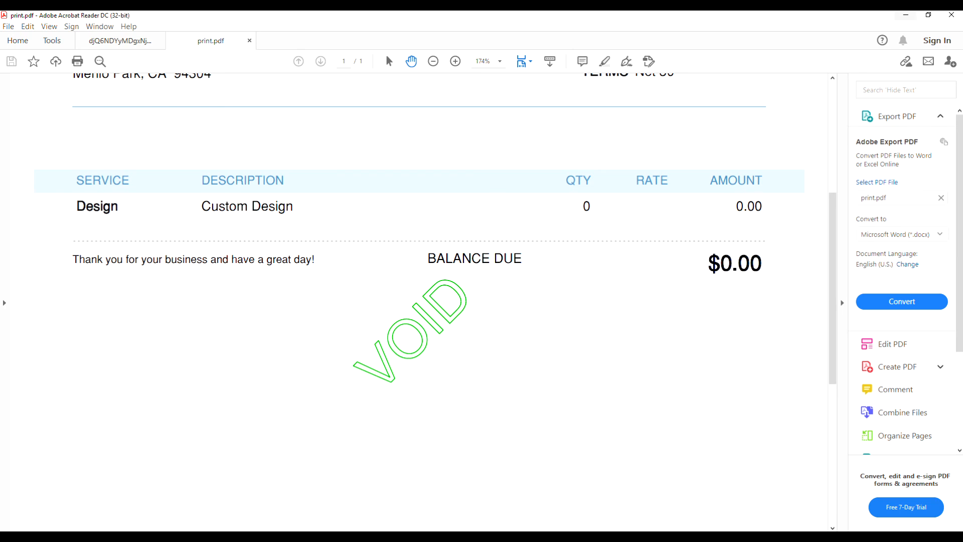
pyautogui.click(953, 17)
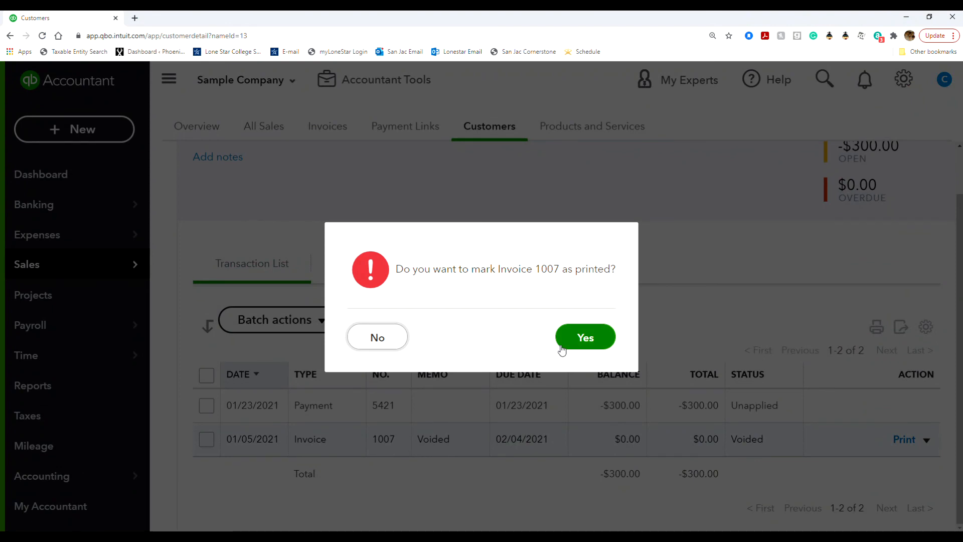
pyautogui.click(387, 347)
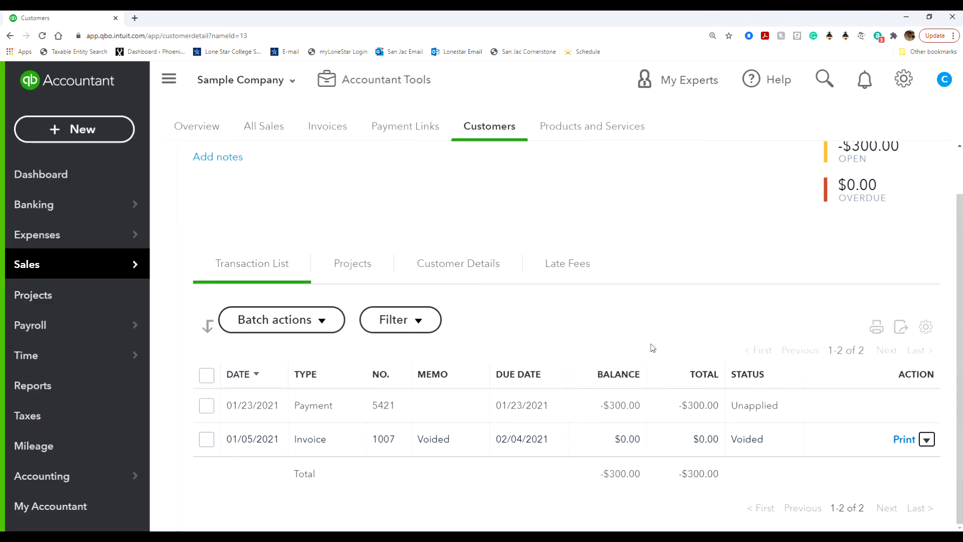
# Step: Delete the customer's voided 01/05/2021 invoice from within the invoice form, confirm the deletion, and return to the customer's transaction list
pyautogui.click(926, 440)
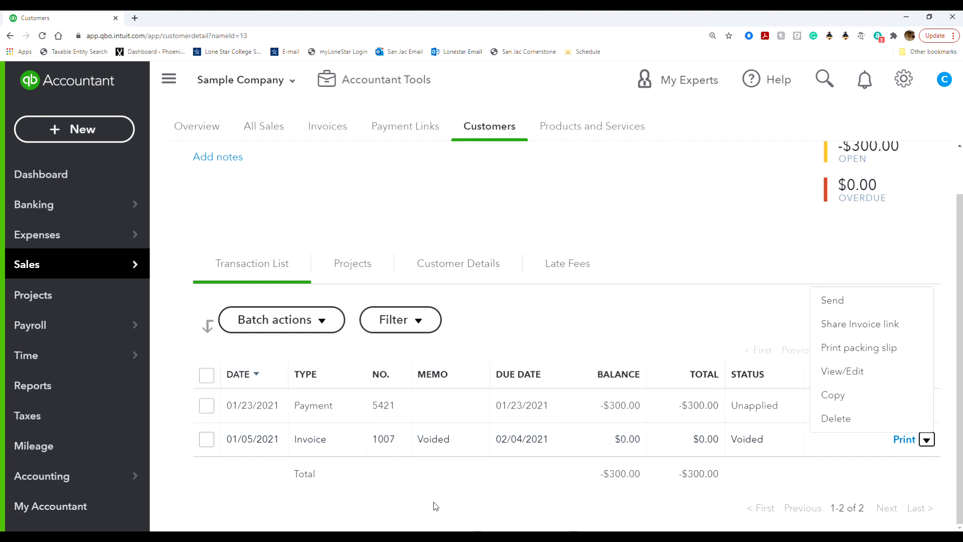
pyautogui.click(392, 443)
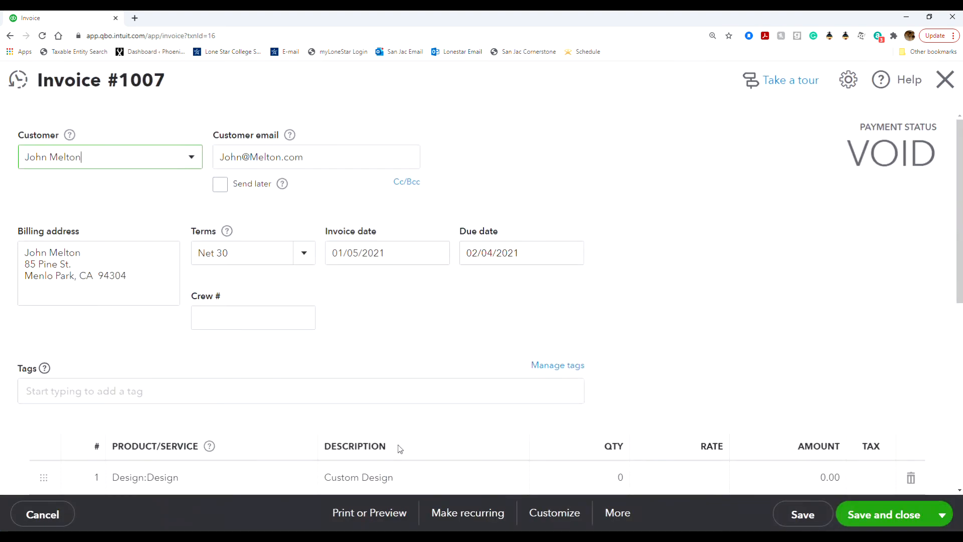
pyautogui.scroll(-4, 398, 443)
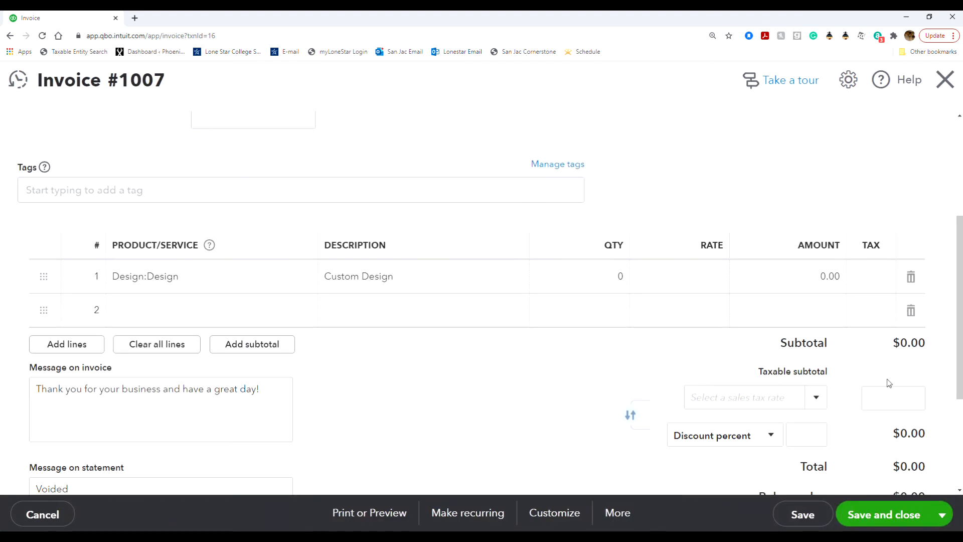
pyautogui.click(622, 522)
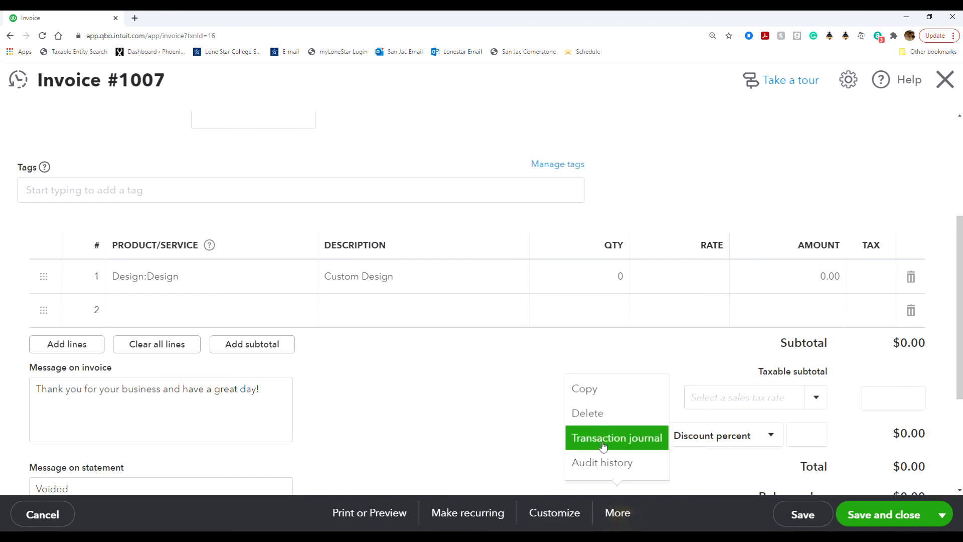
pyautogui.click(591, 424)
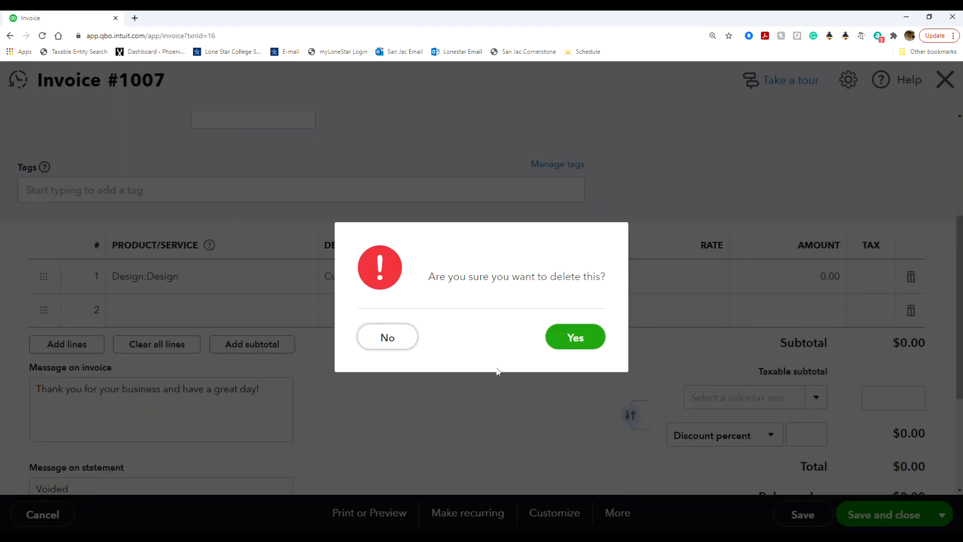
pyautogui.click(547, 347)
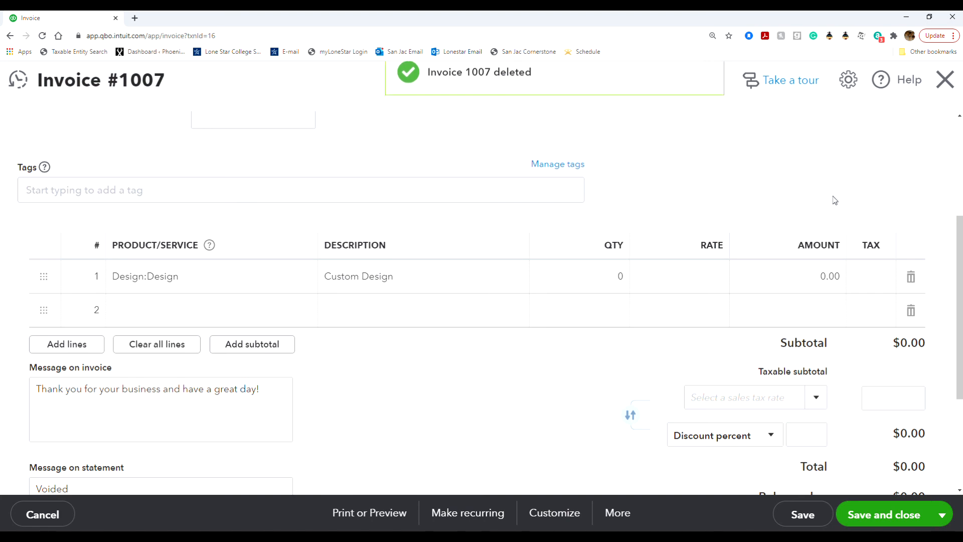
pyautogui.click(945, 79)
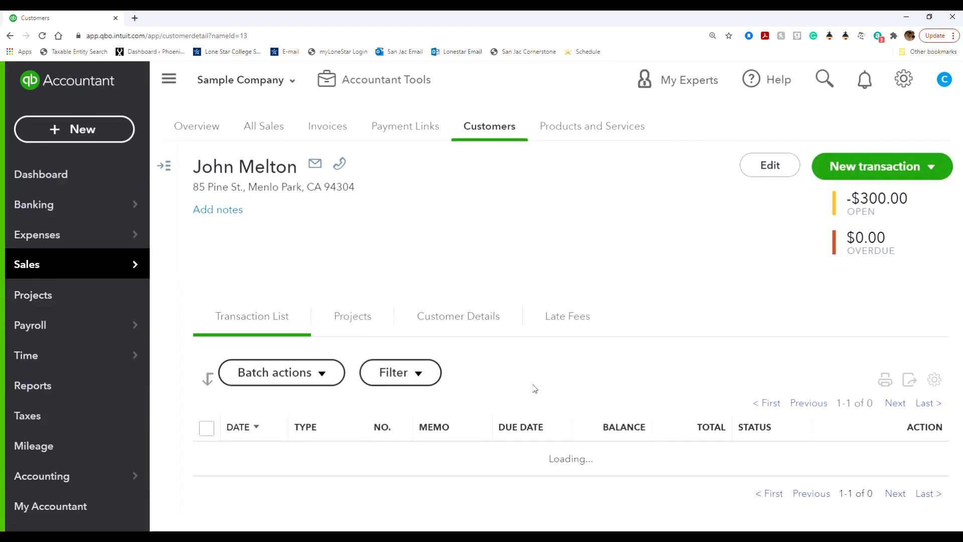
pyautogui.scroll(-1, 536, 386)
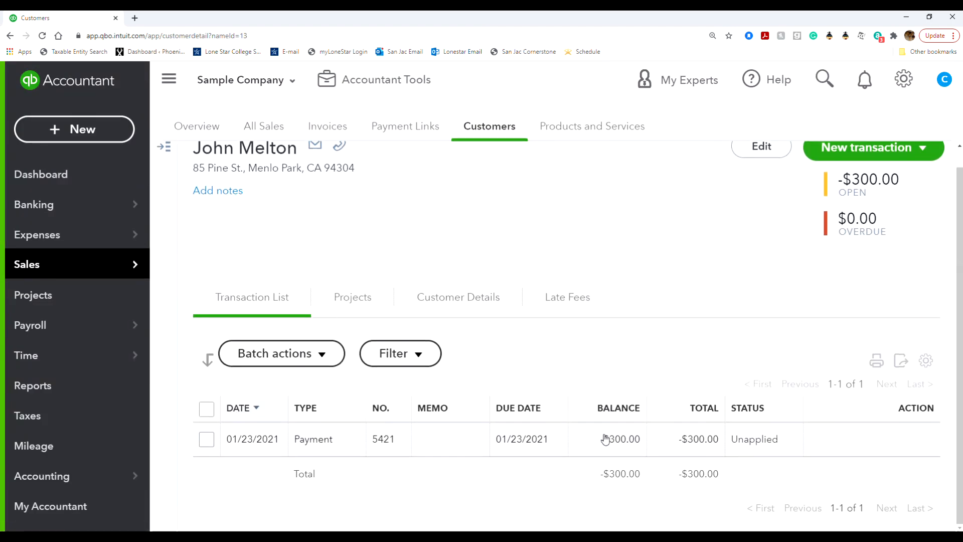